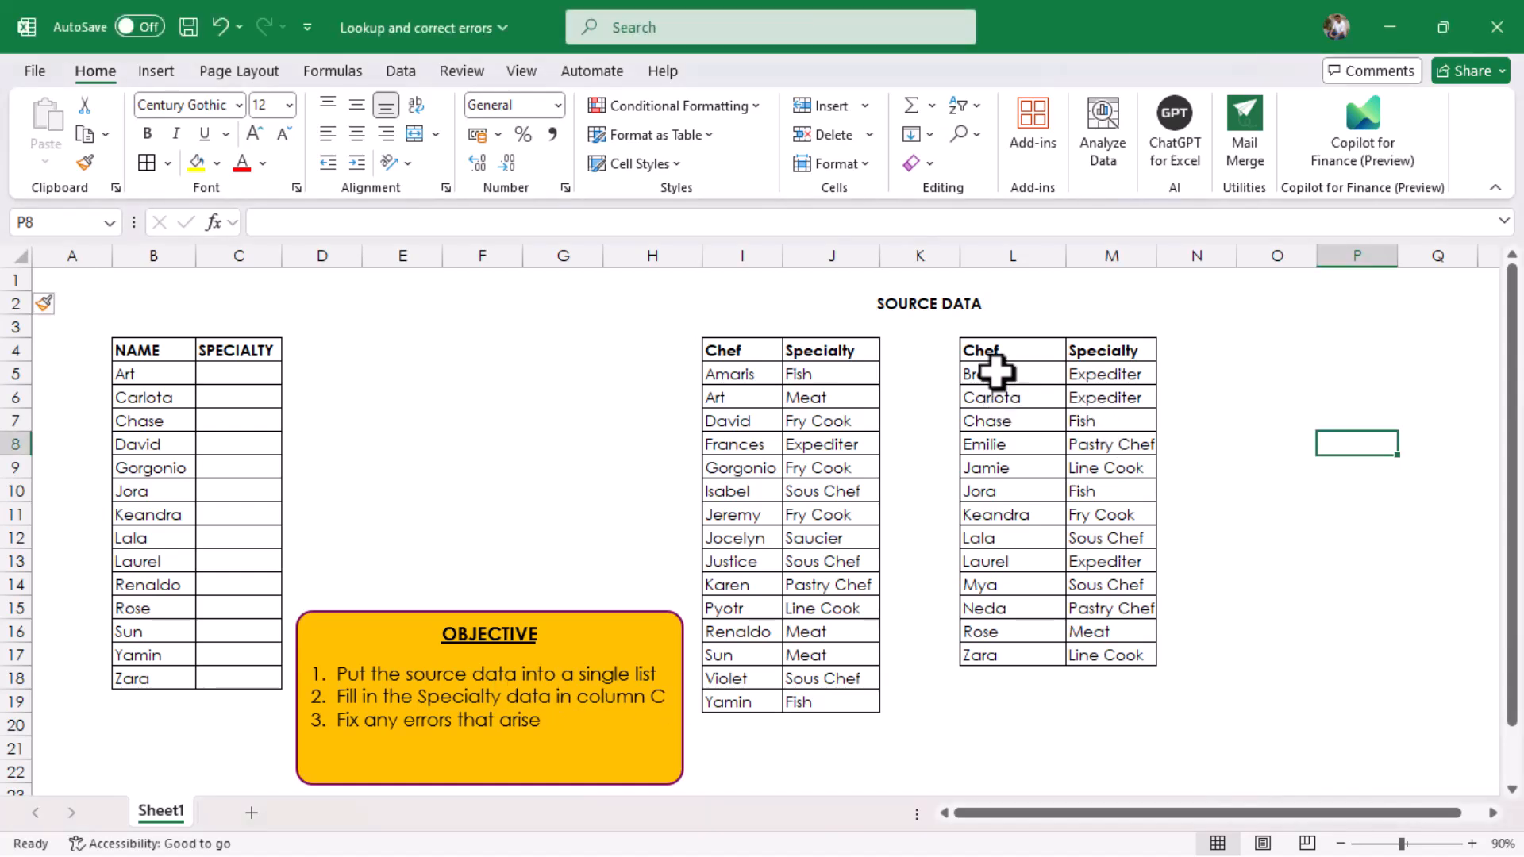
Step: Move the chef records in L5:M17 to the end of the first list at I20 and convert I4:J32 into a table with headers
left_click_drag(1007, 380, 1109, 645)
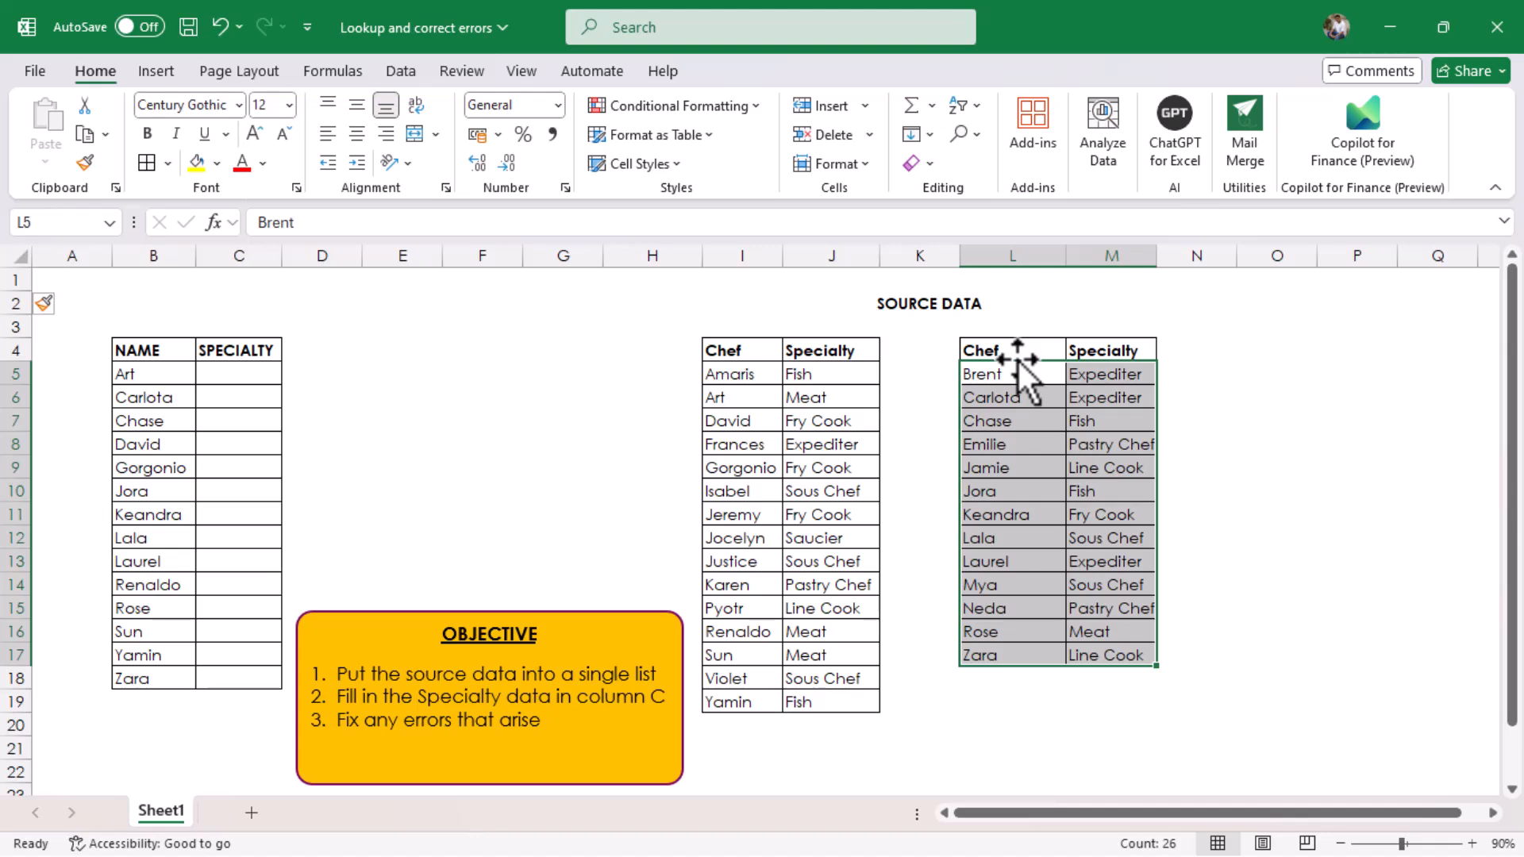
left_click_drag(1018, 360, 776, 728)
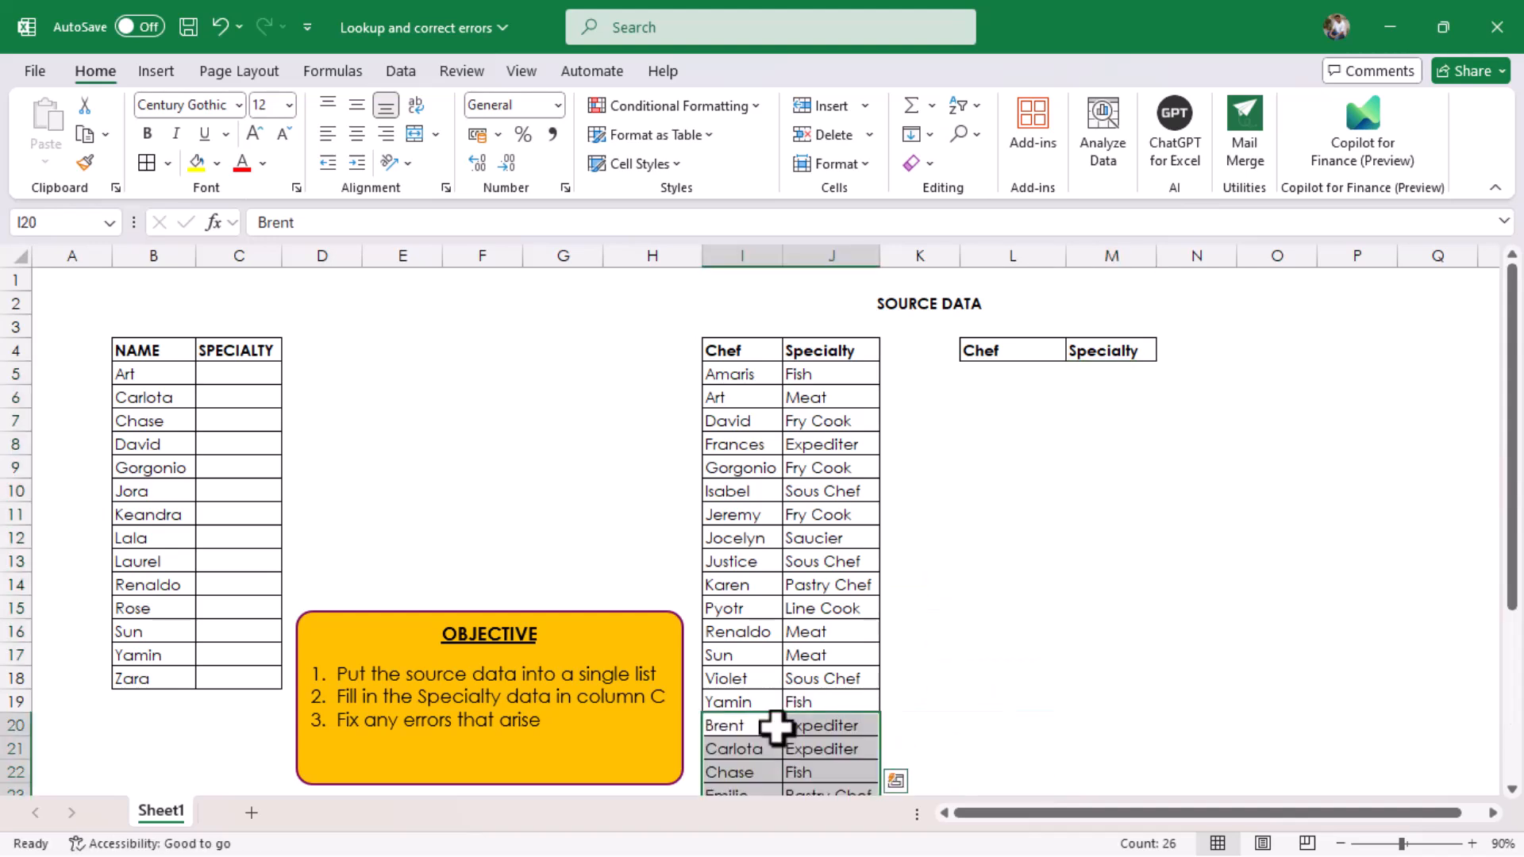
left_click(746, 399)
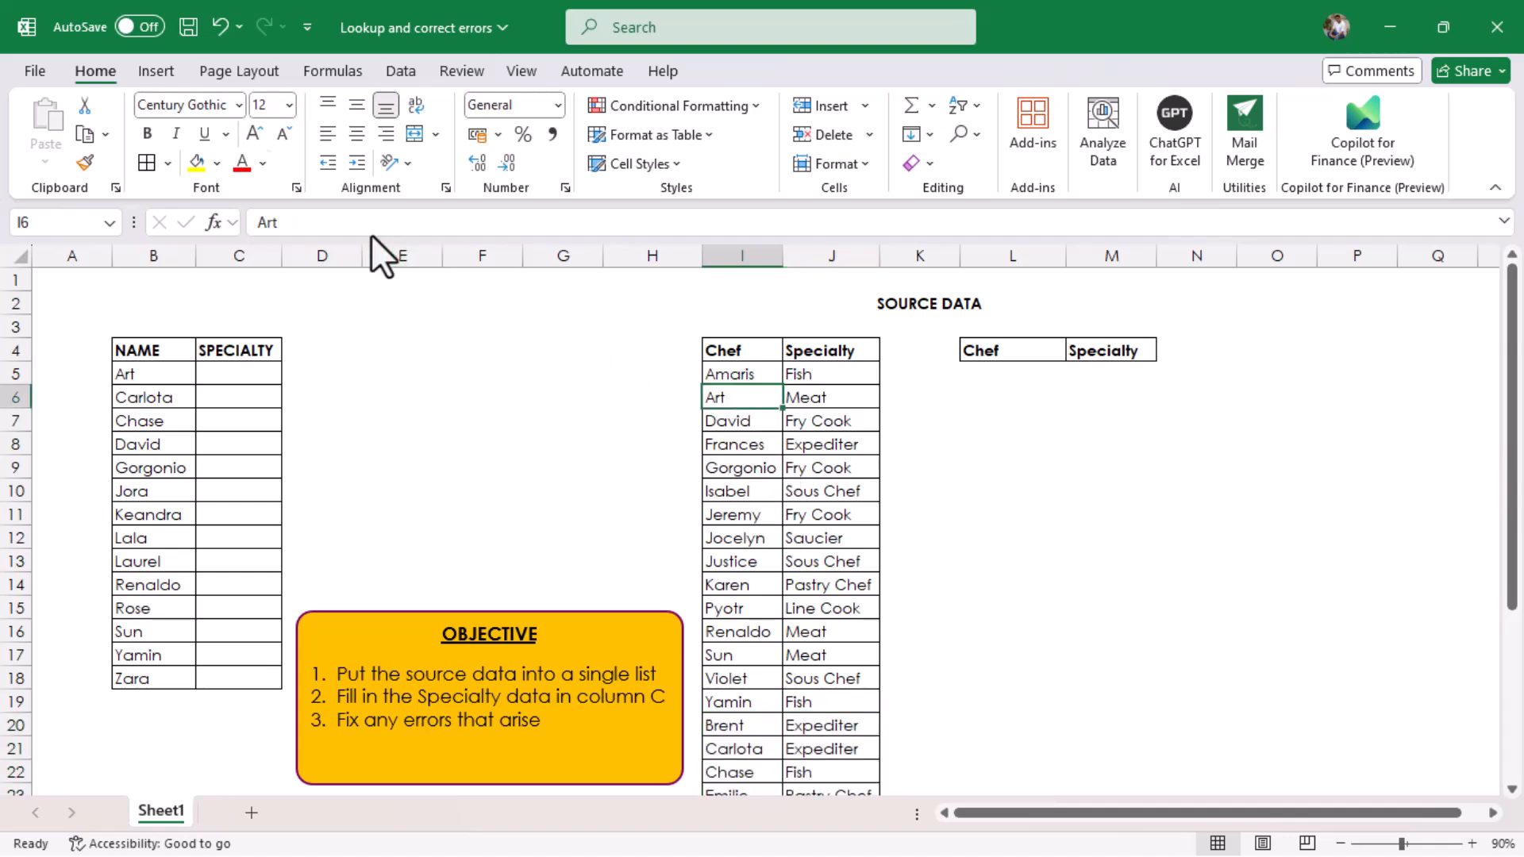
left_click(156, 68)
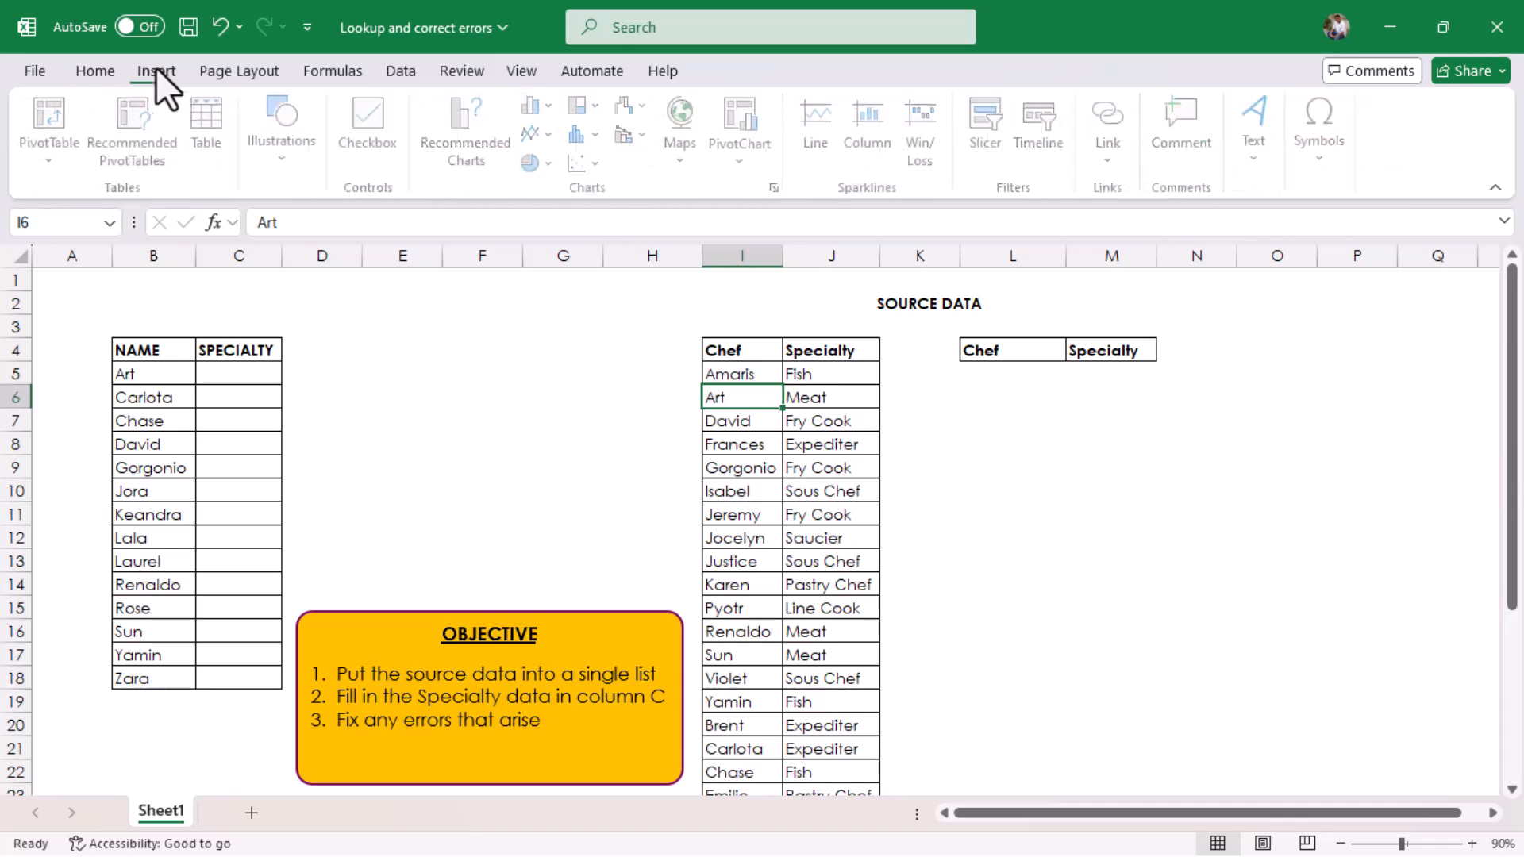
left_click(230, 149)
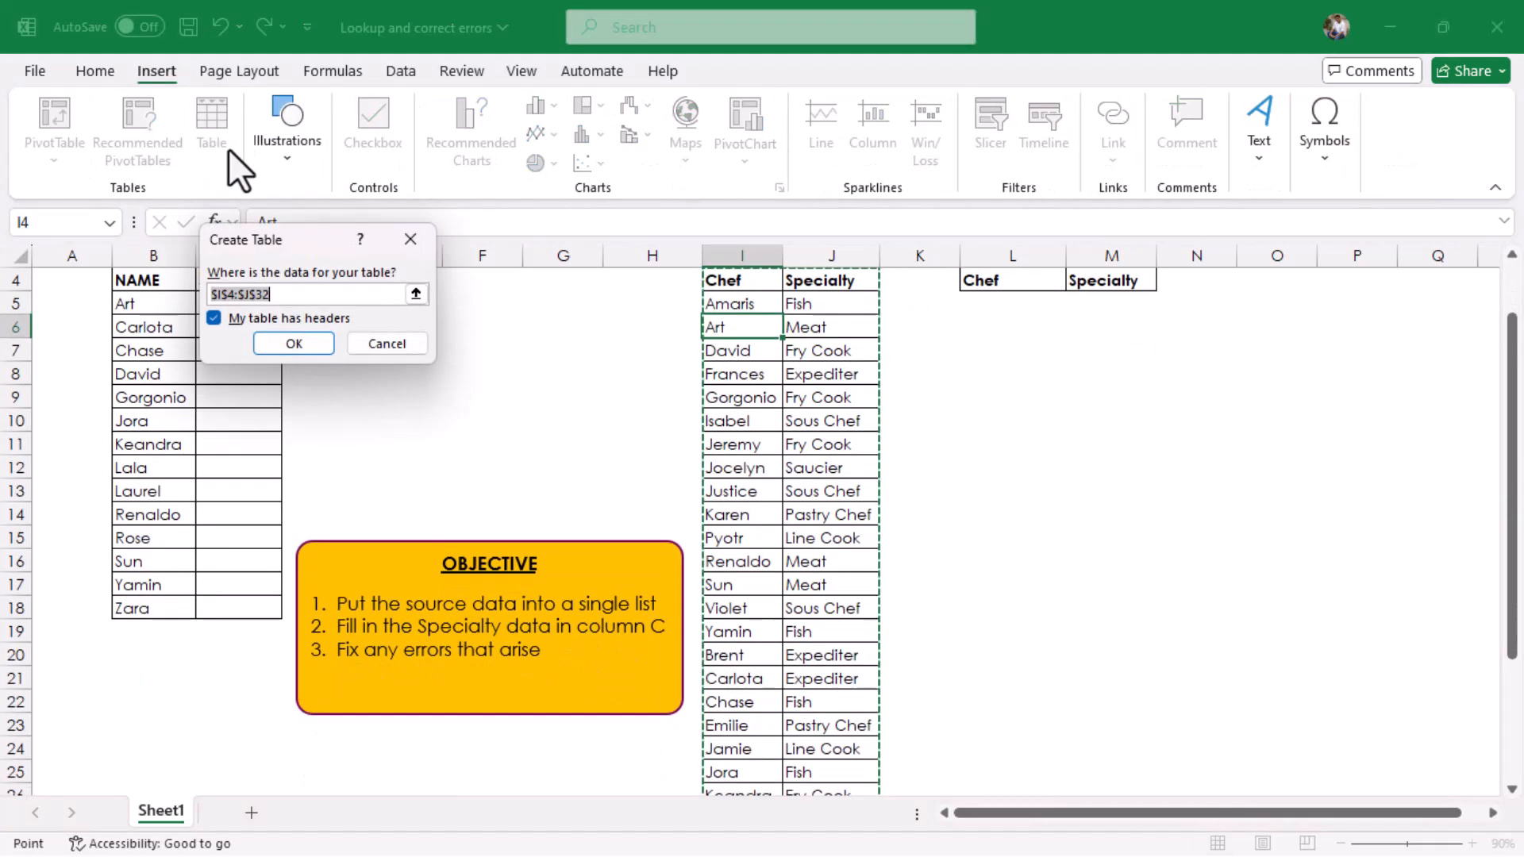
left_click(298, 347)
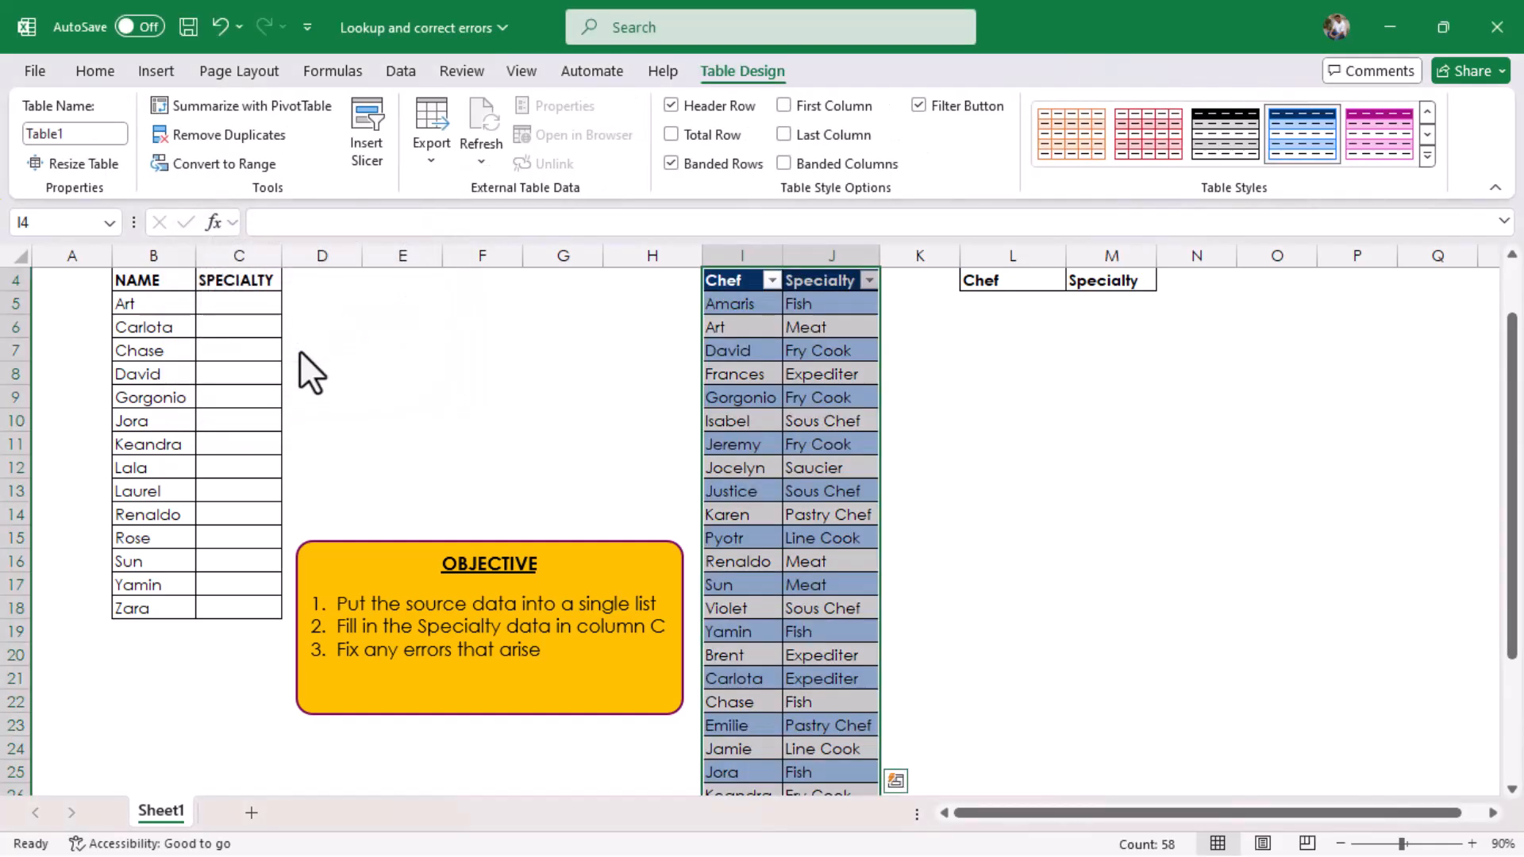
Step: Convert the NAME and SPECIALTY range B4:C18 into a table with headers and hide its filter buttons
left_click(157, 324)
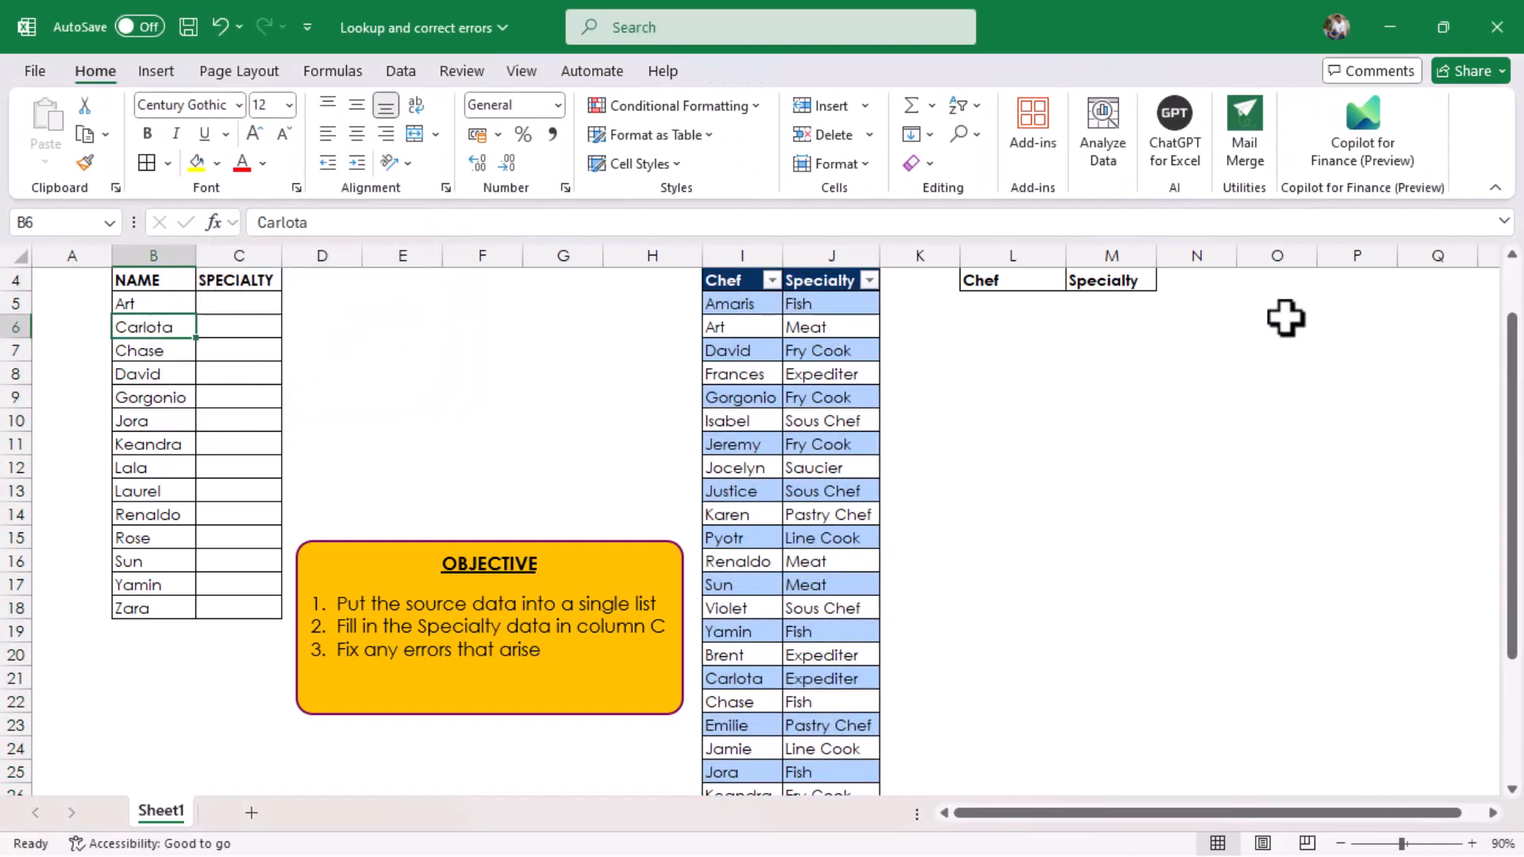
left_click_drag(1513, 341, 1514, 317)
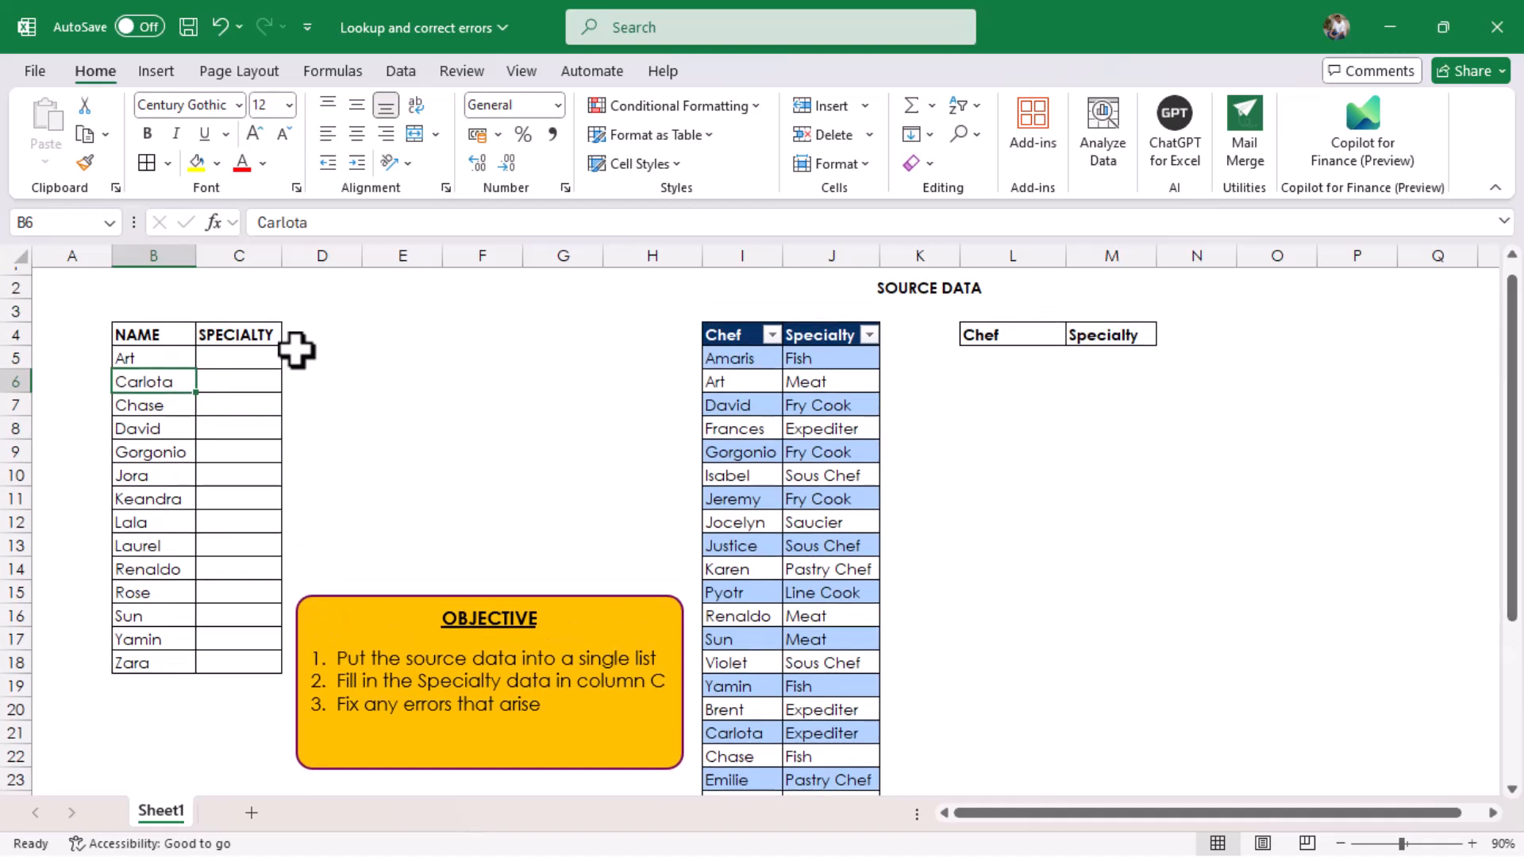
left_click(157, 71)
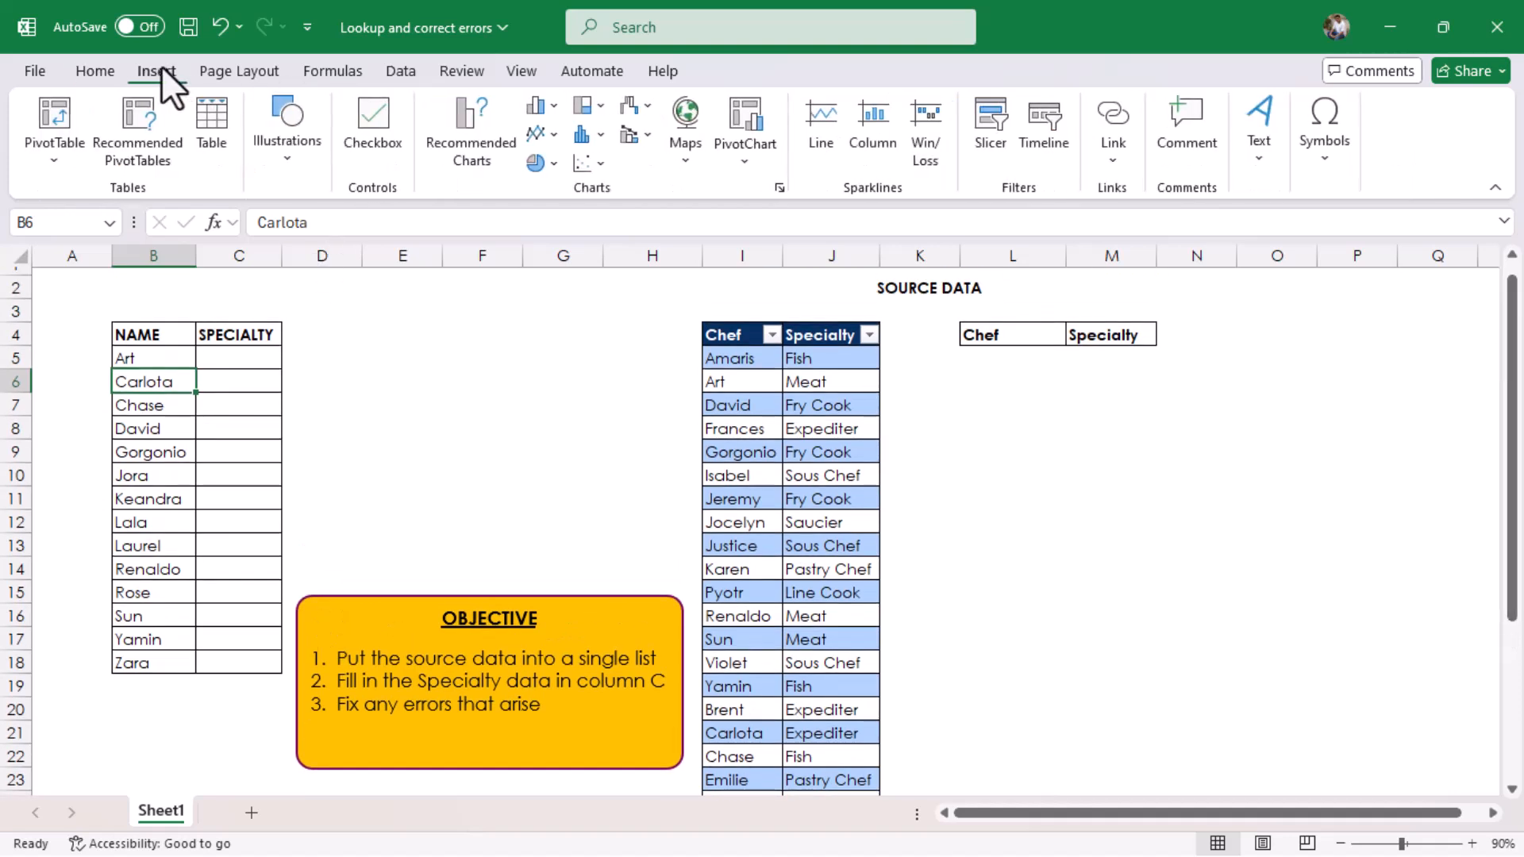
left_click(222, 128)
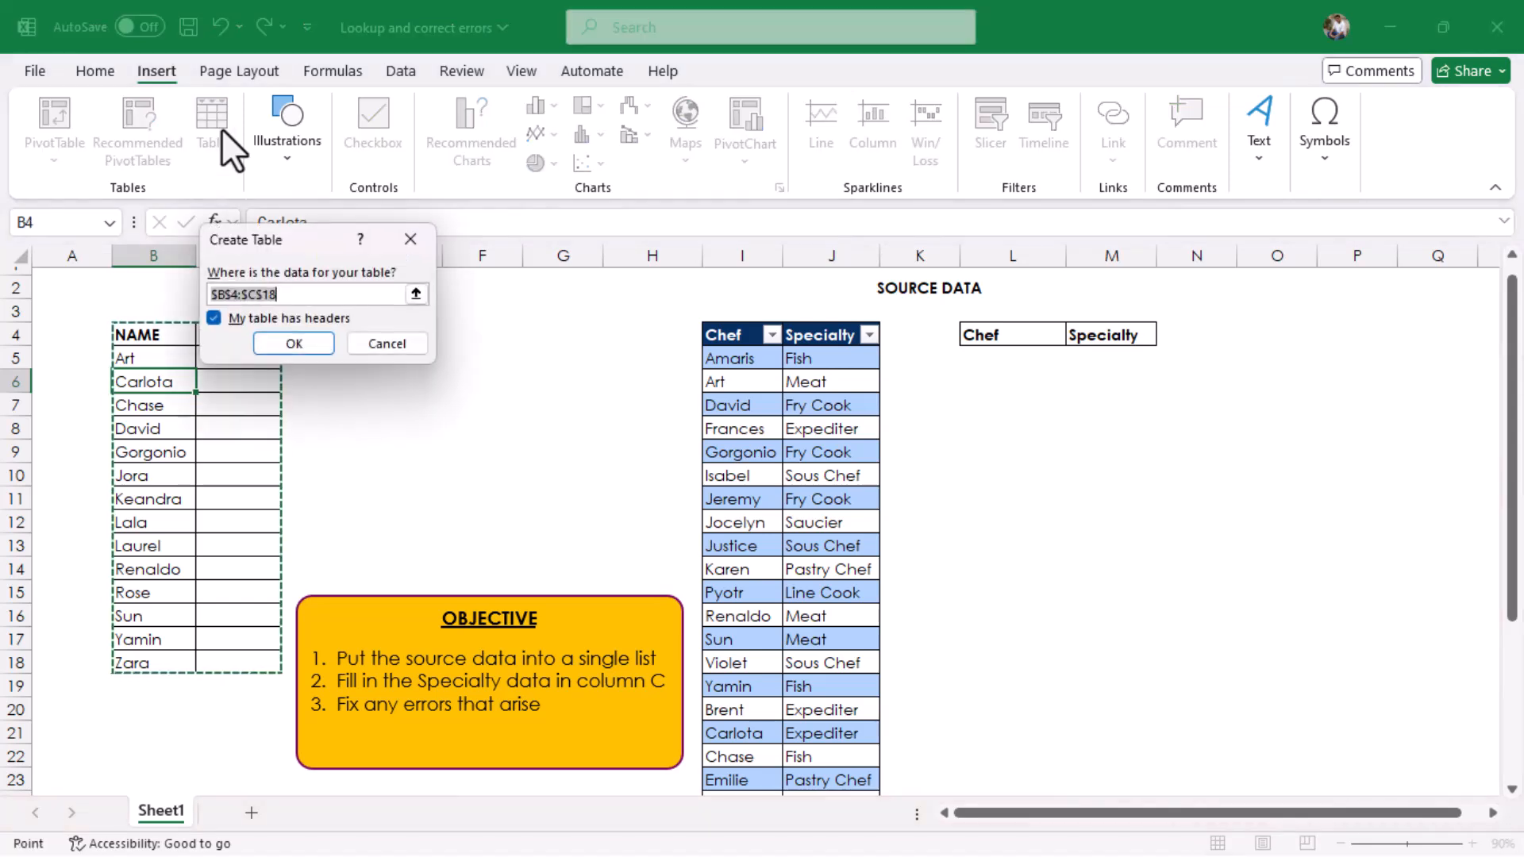
left_click(294, 343)
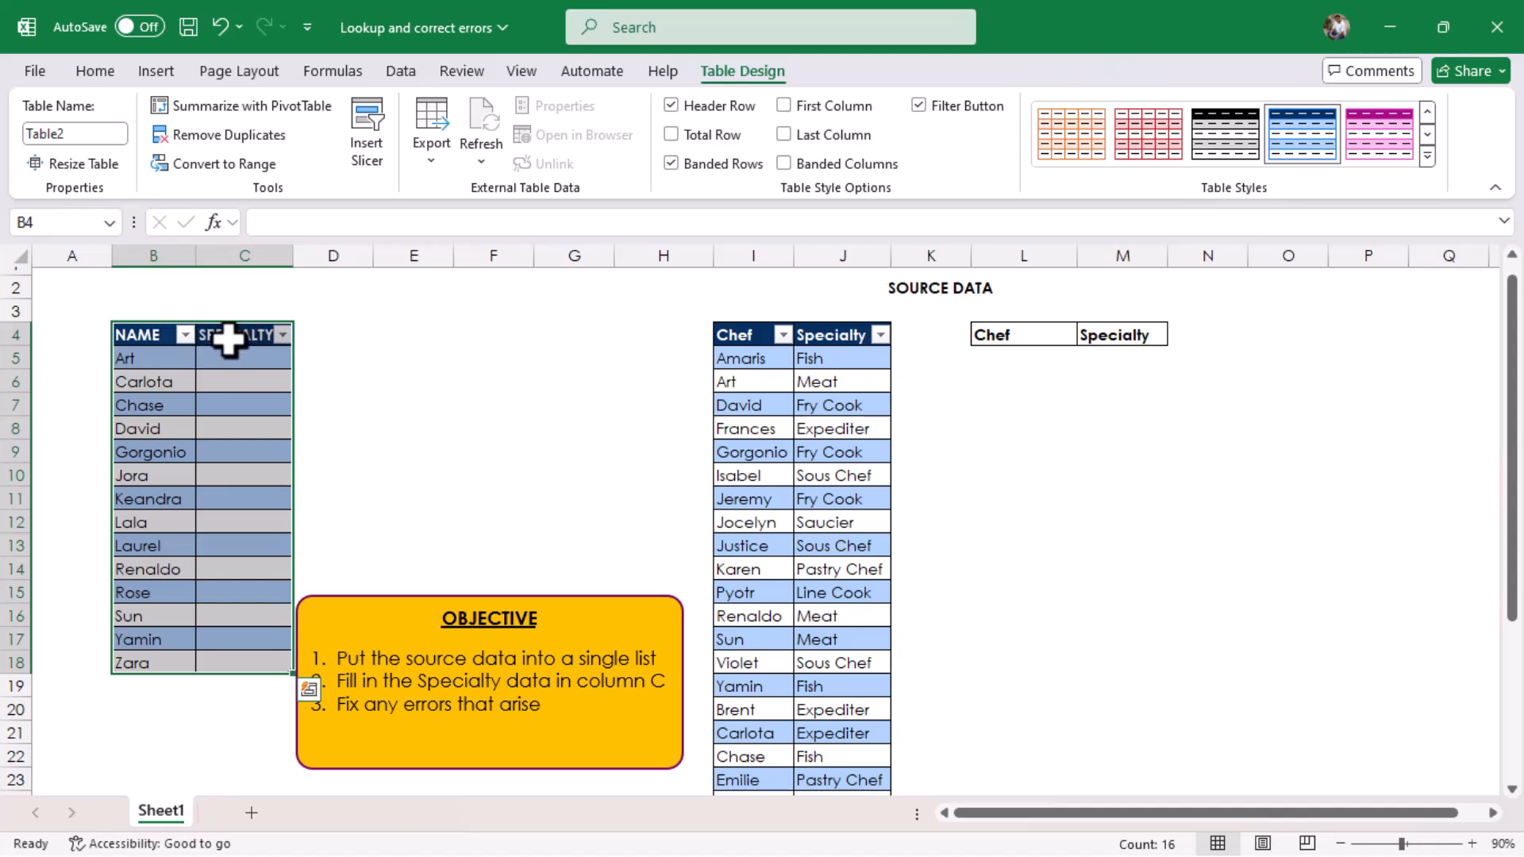
left_click(918, 106)
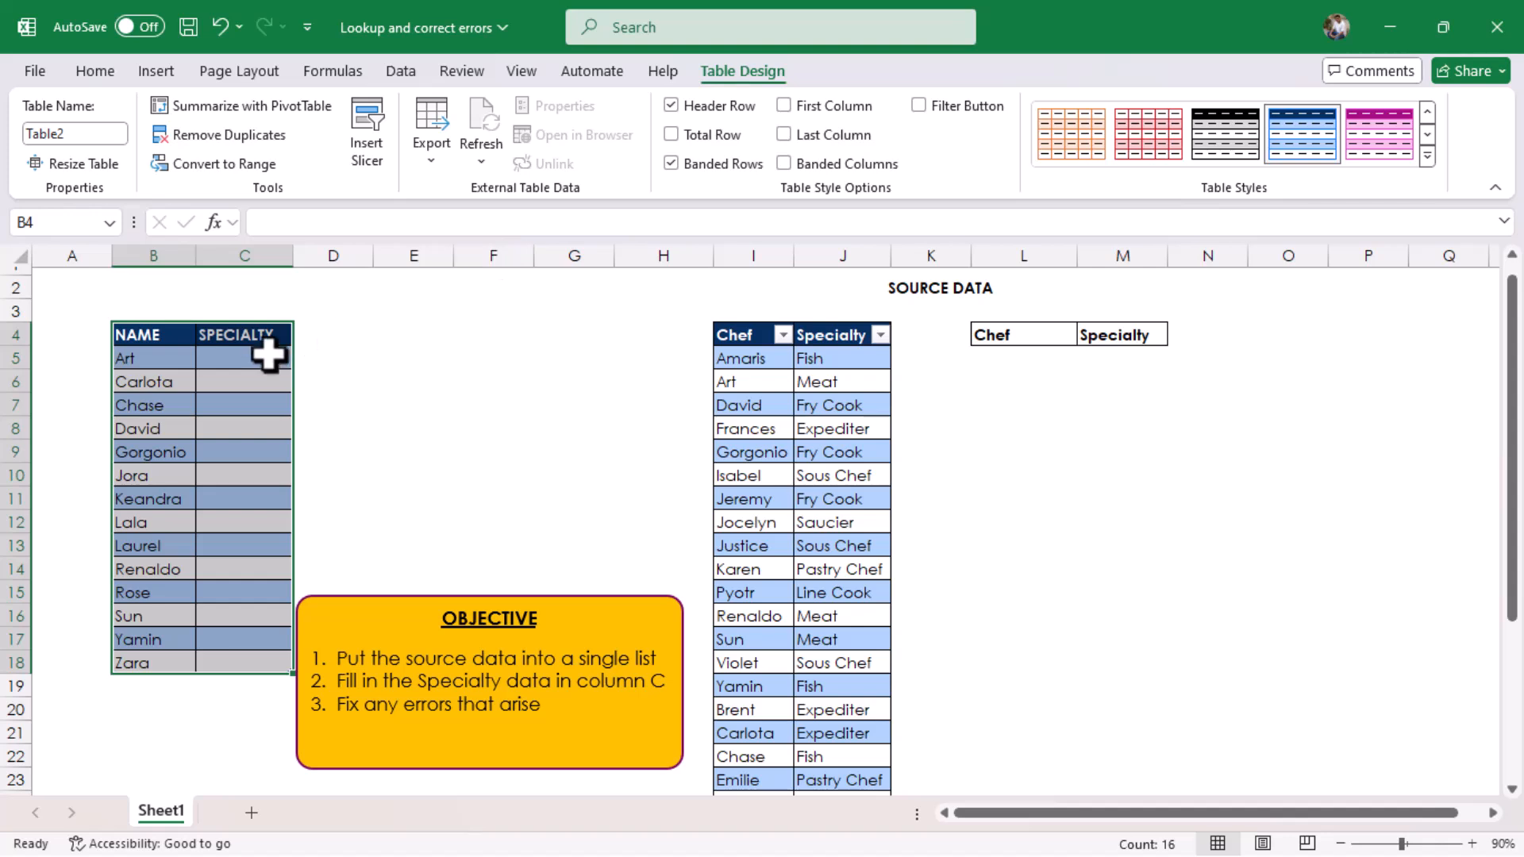
left_click(246, 359)
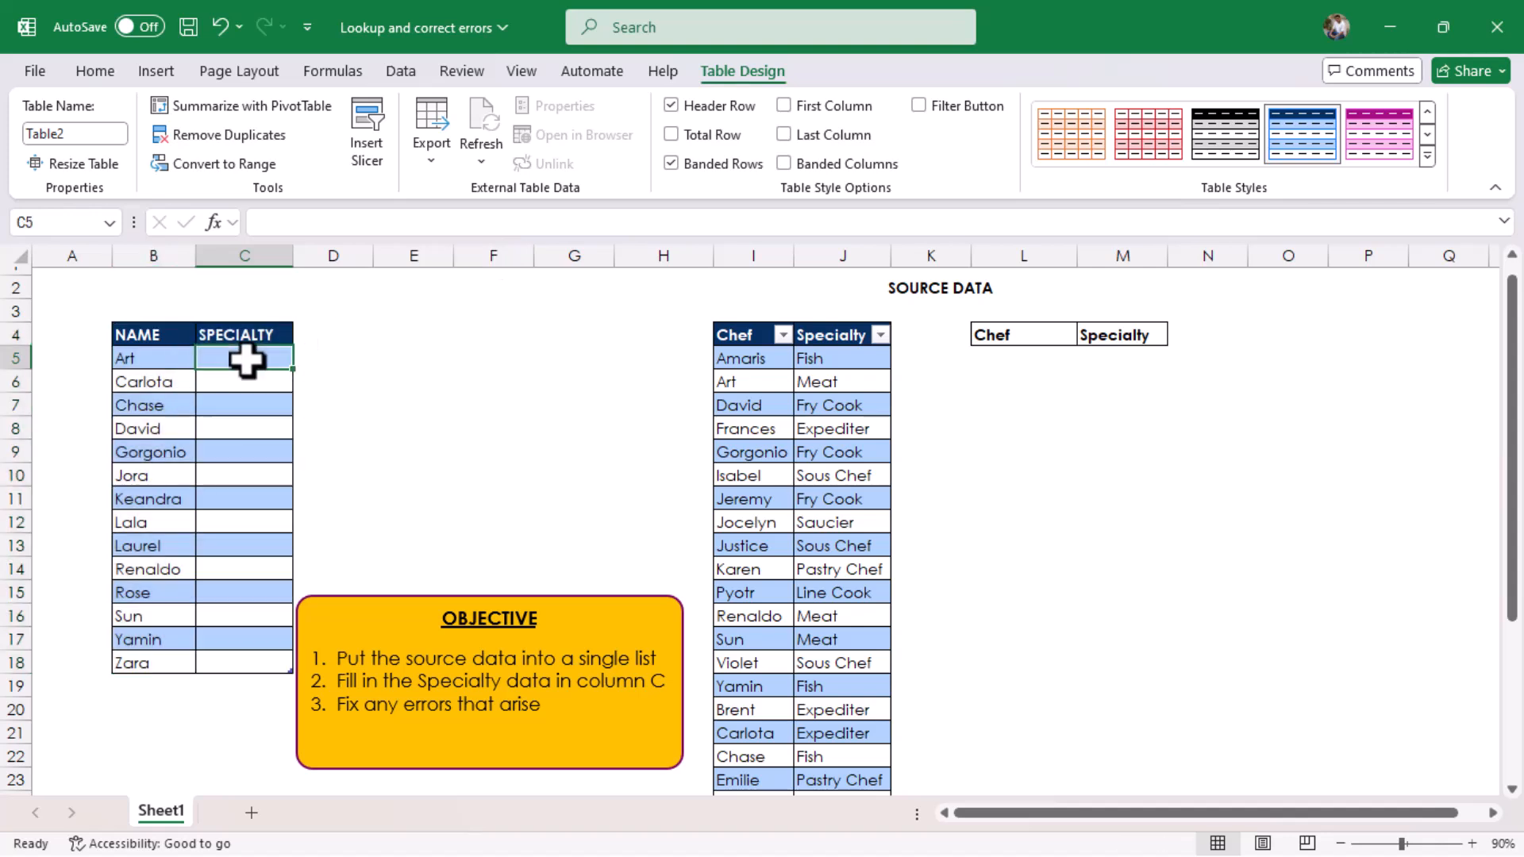
type("=v")
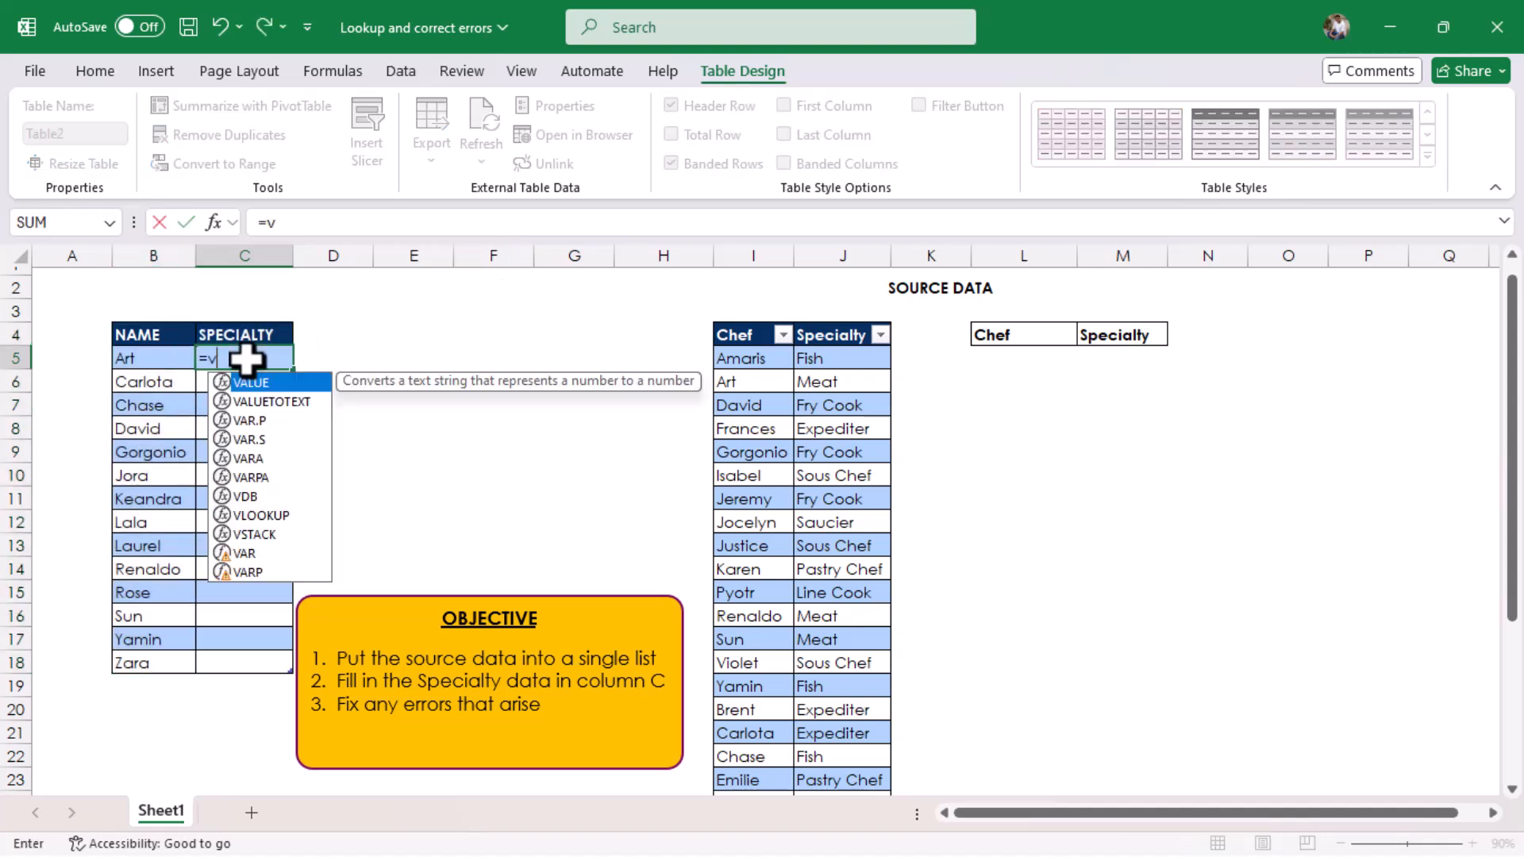
type("lookup")
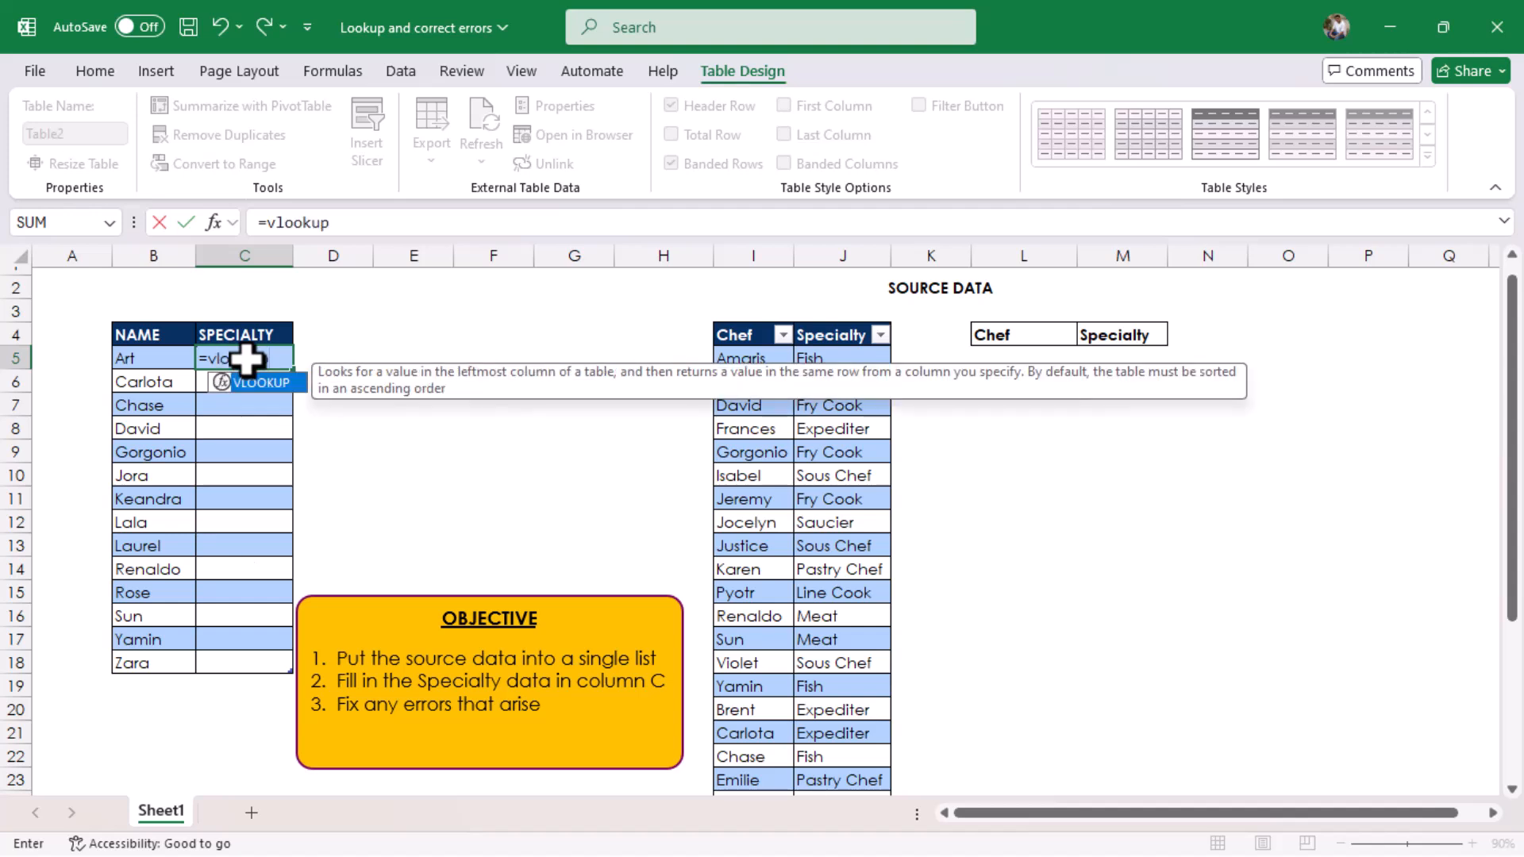
type("(")
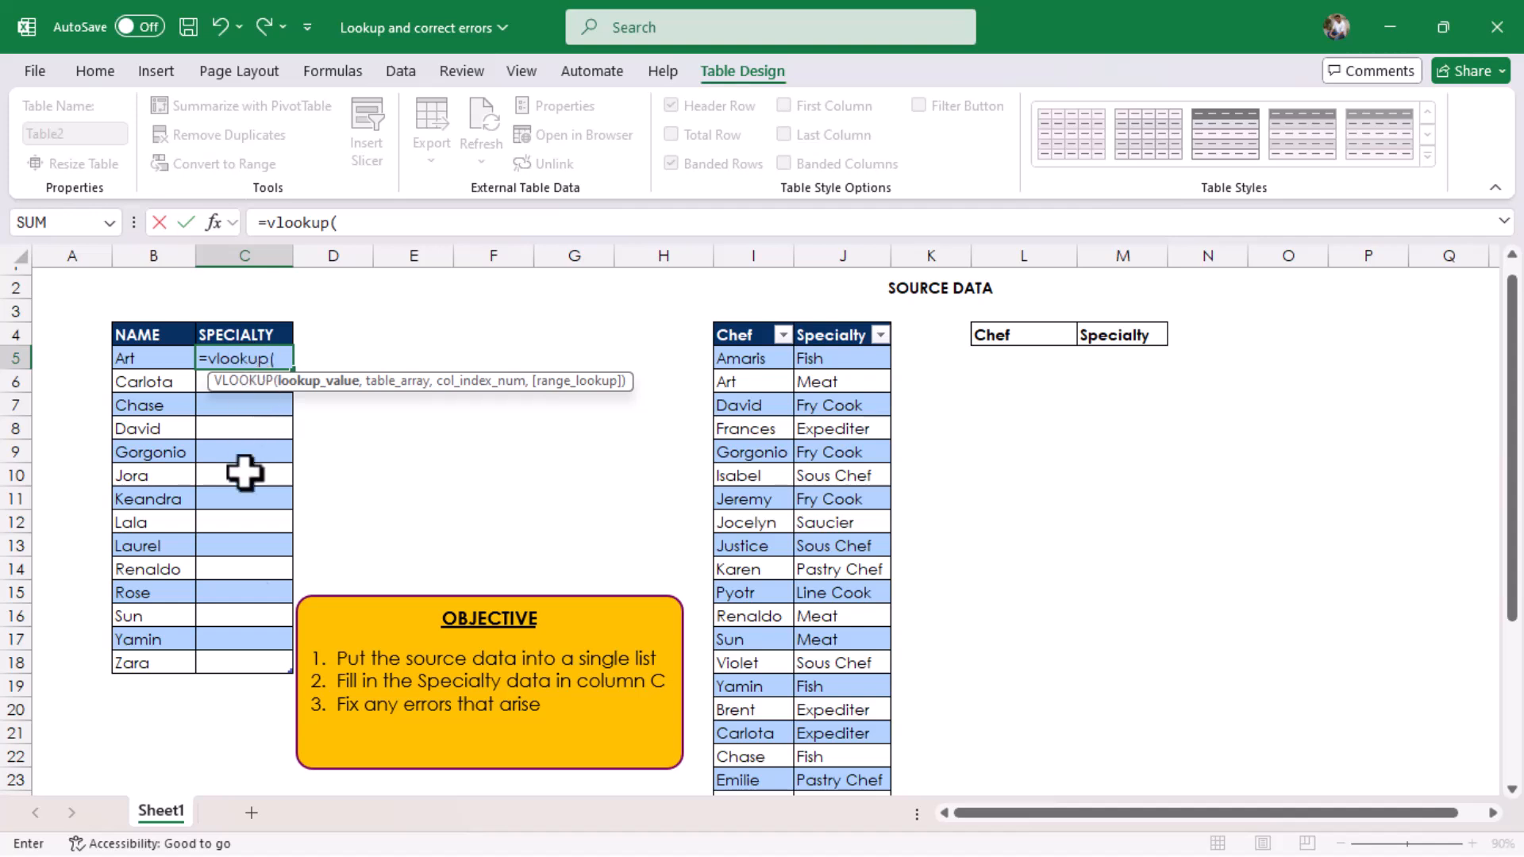
left_click(138, 360)
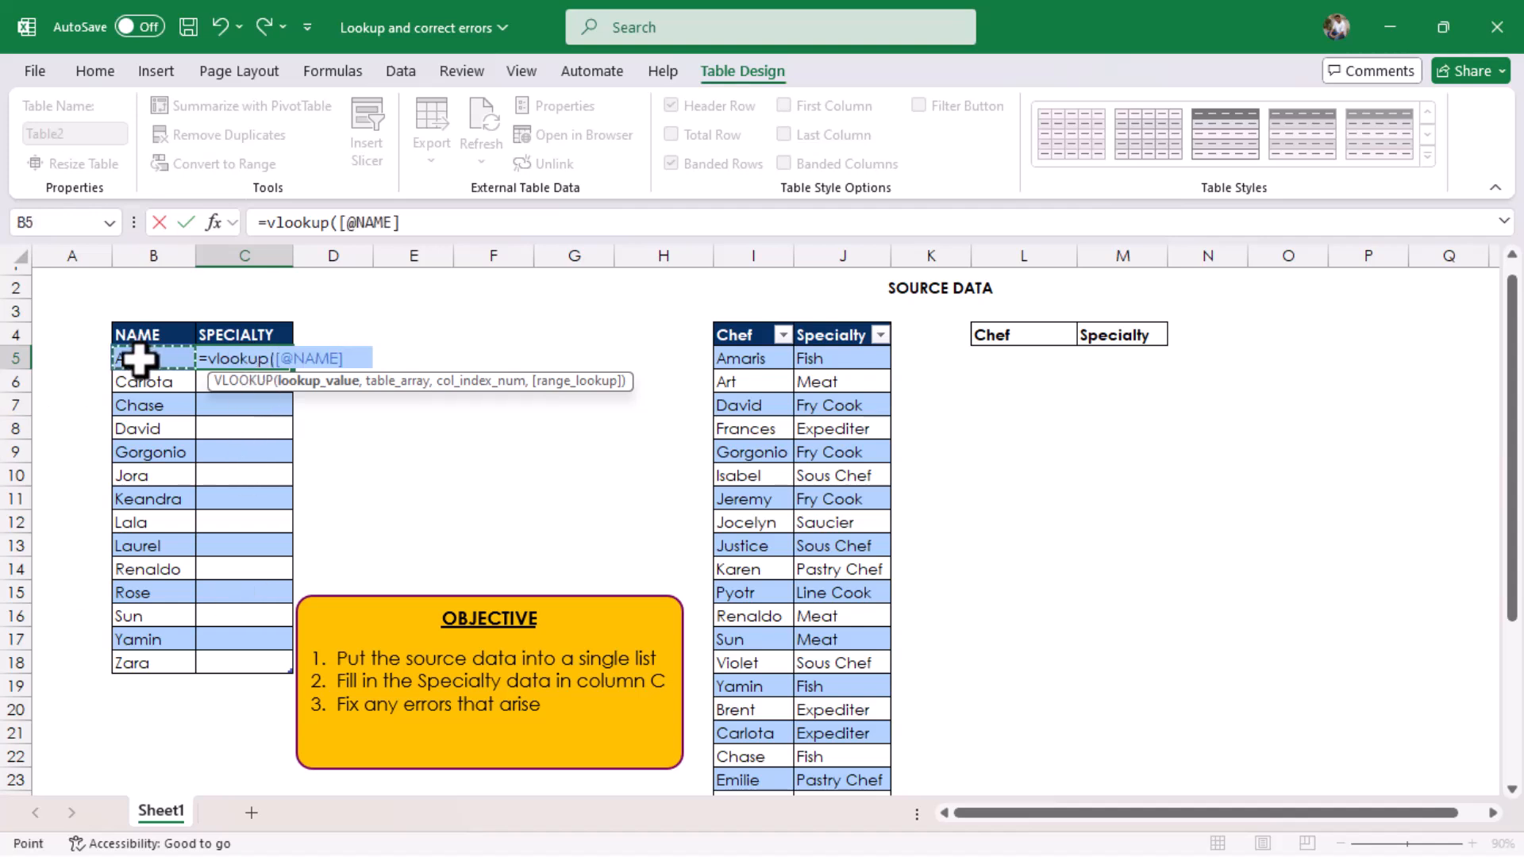
type(",")
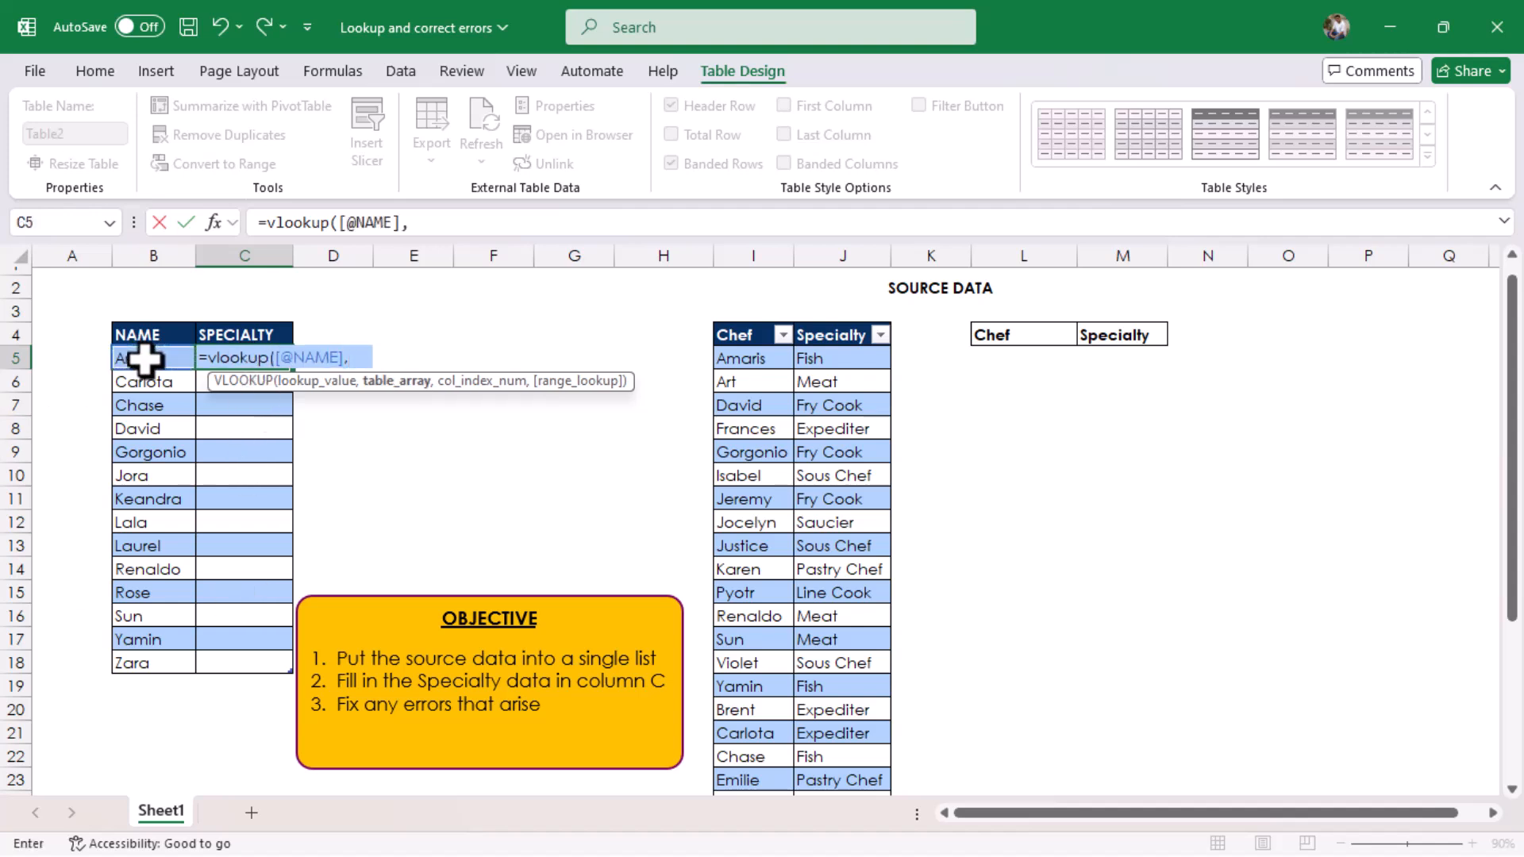
left_click_drag(718, 358, 874, 726)
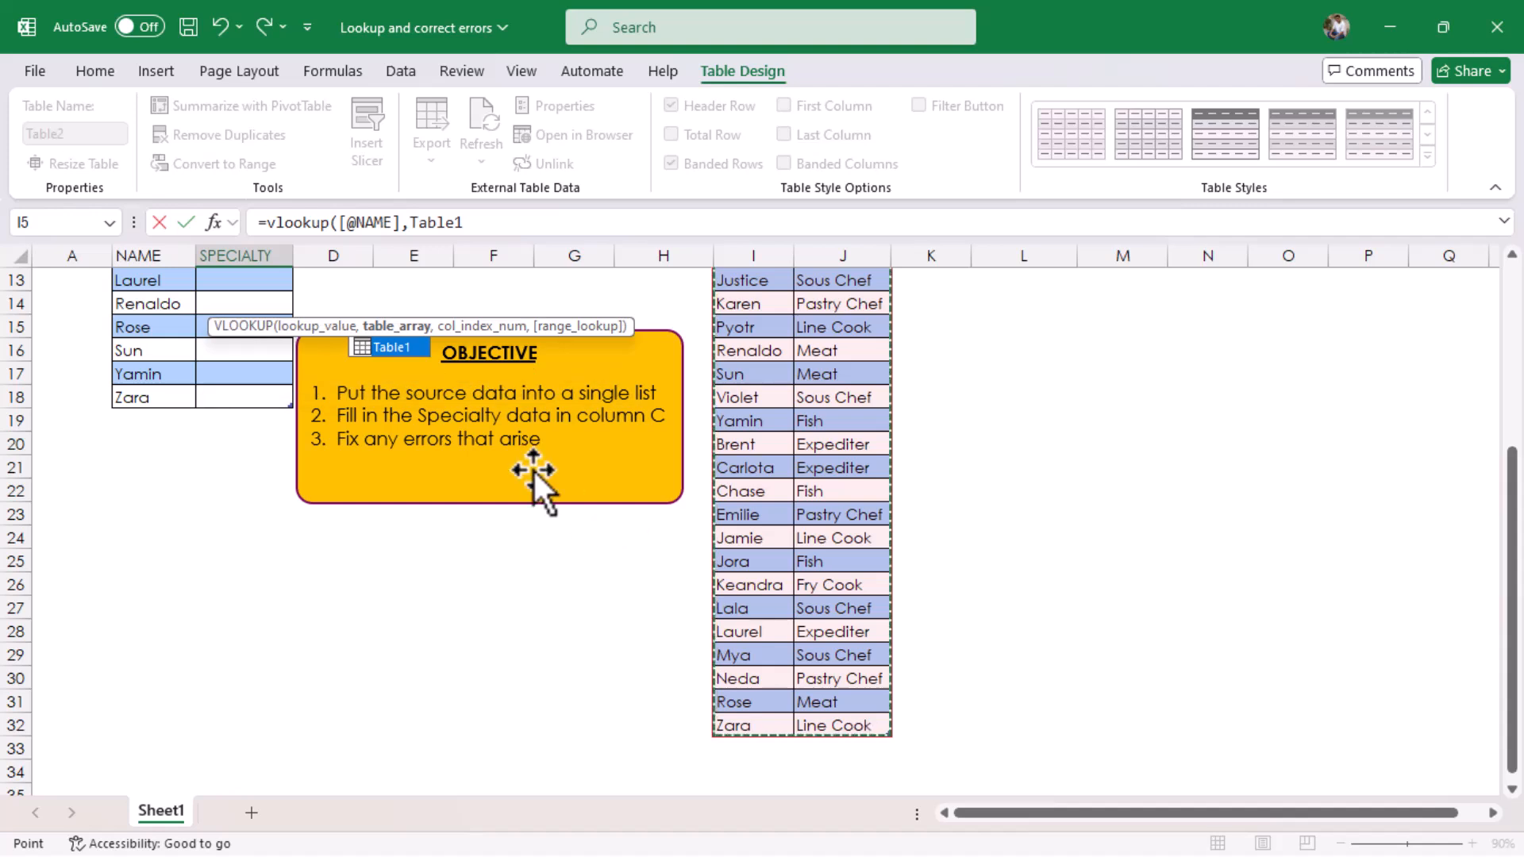
type(",")
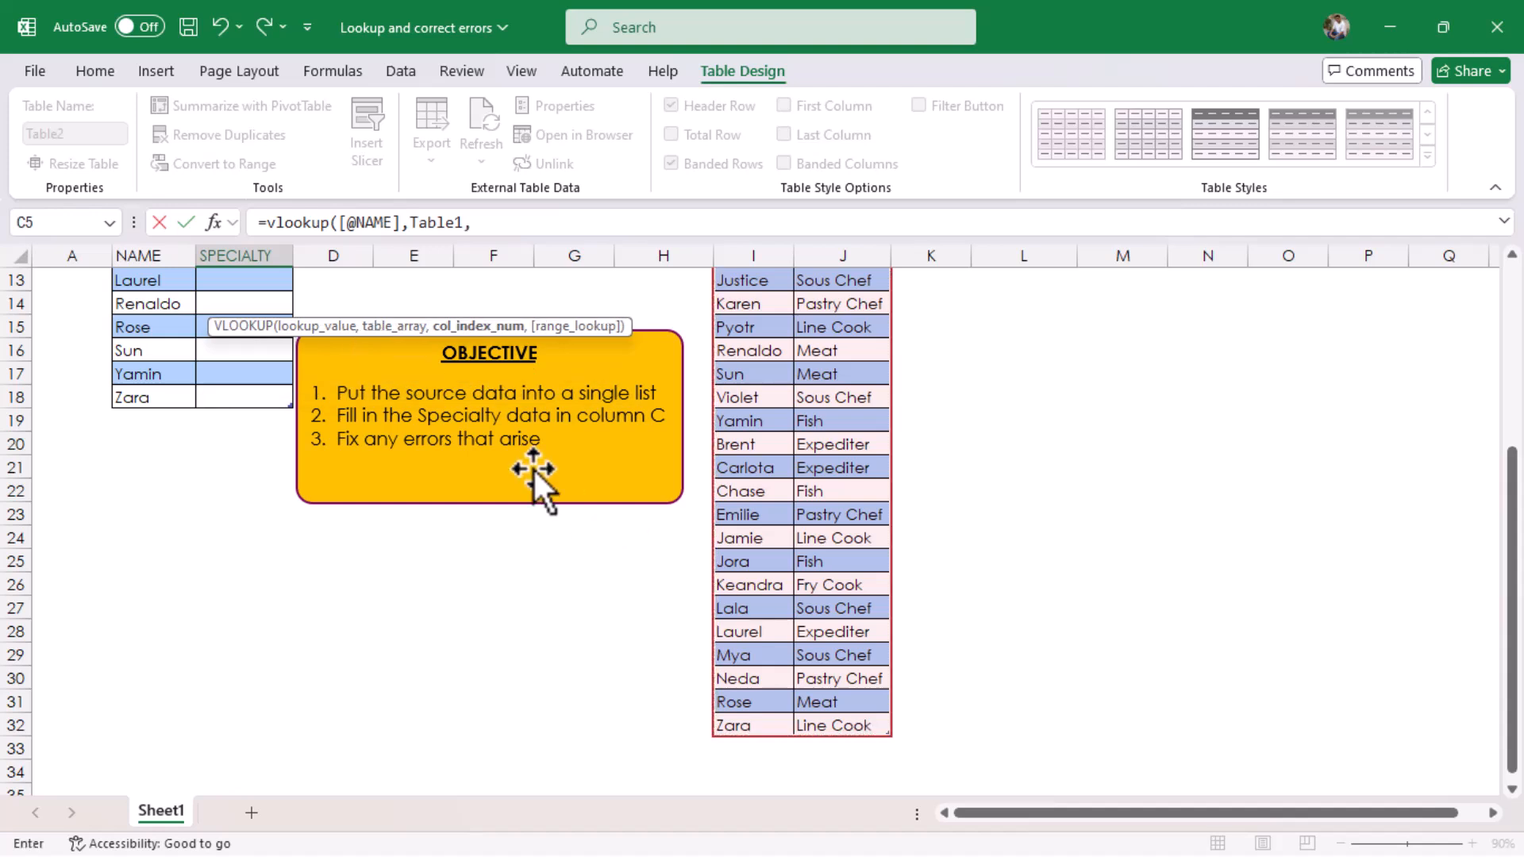
left_click_drag(1513, 480, 1512, 278)
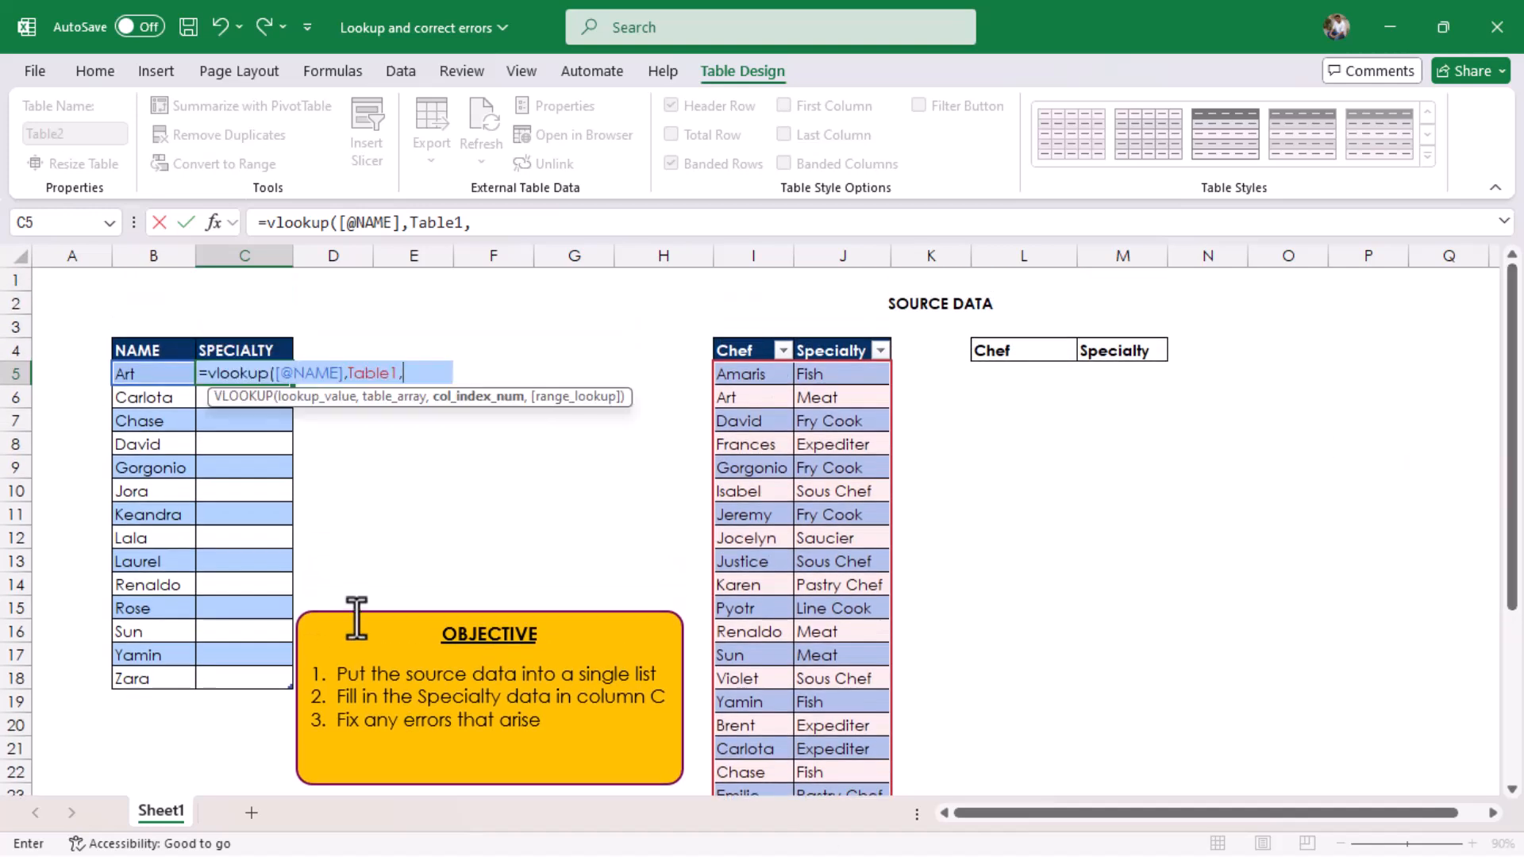
type("2,0")
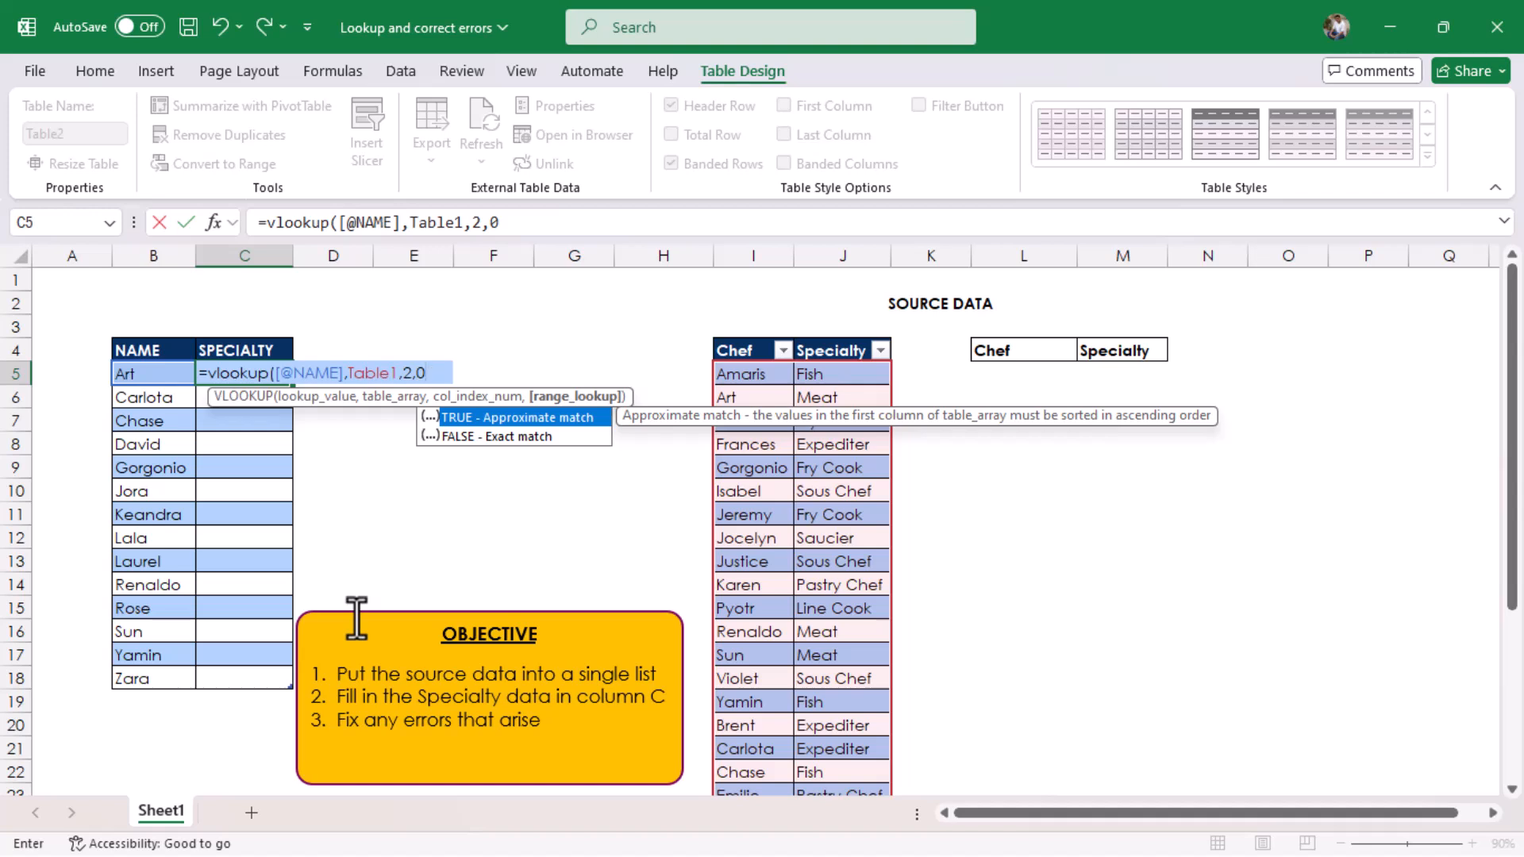
type(")")
key("Return")
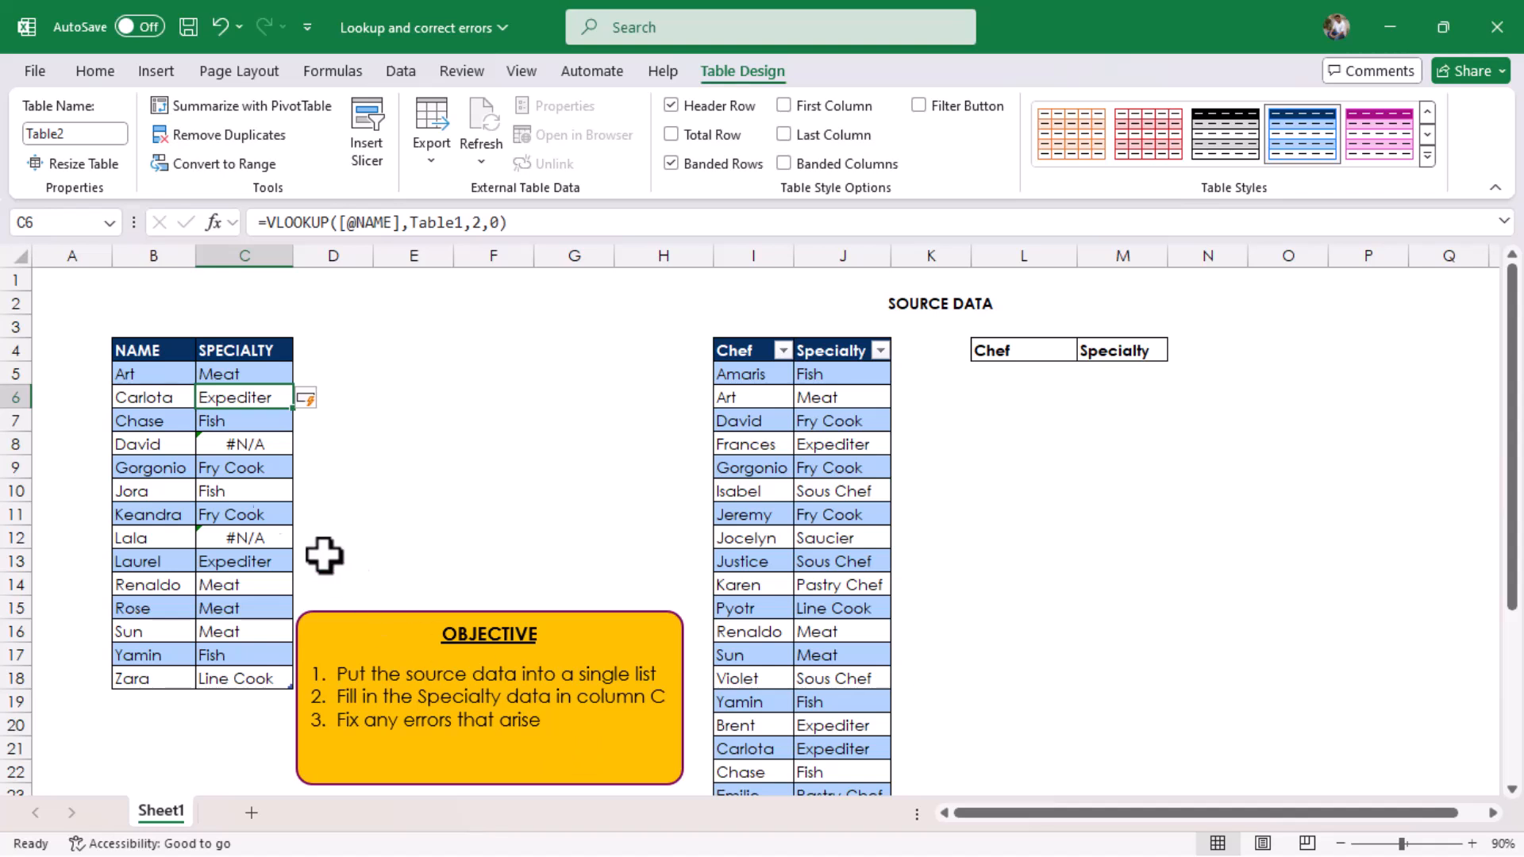
Step: Check the name in B8 for extra characters and remove the trailing space from the matching chef name in I7
scroll(163, 441, "down", 6)
left_click(162, 442)
left_click_drag(1512, 552, 1507, 243)
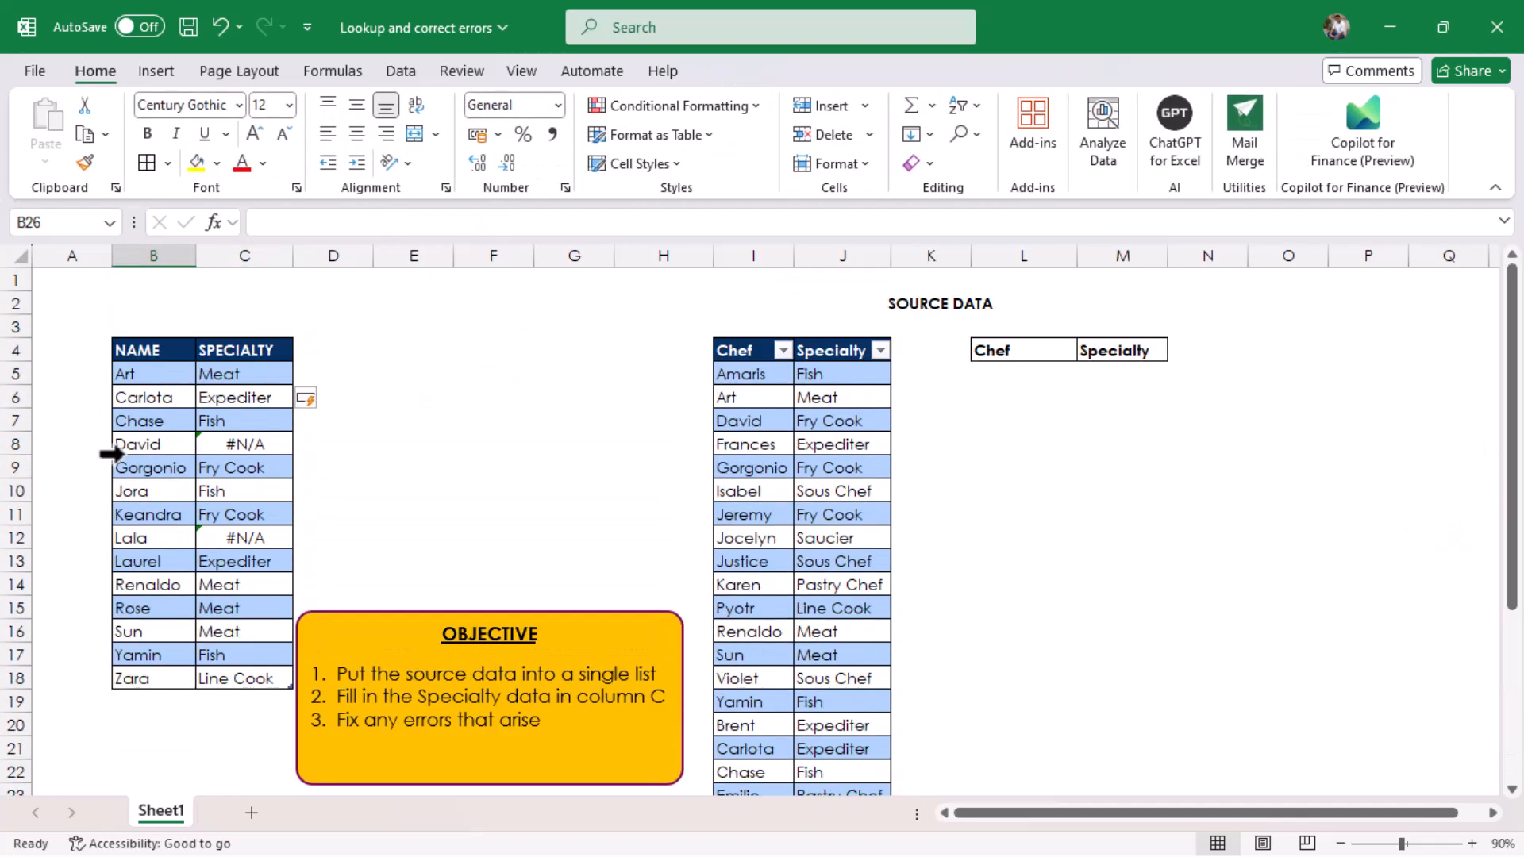
left_click(147, 438)
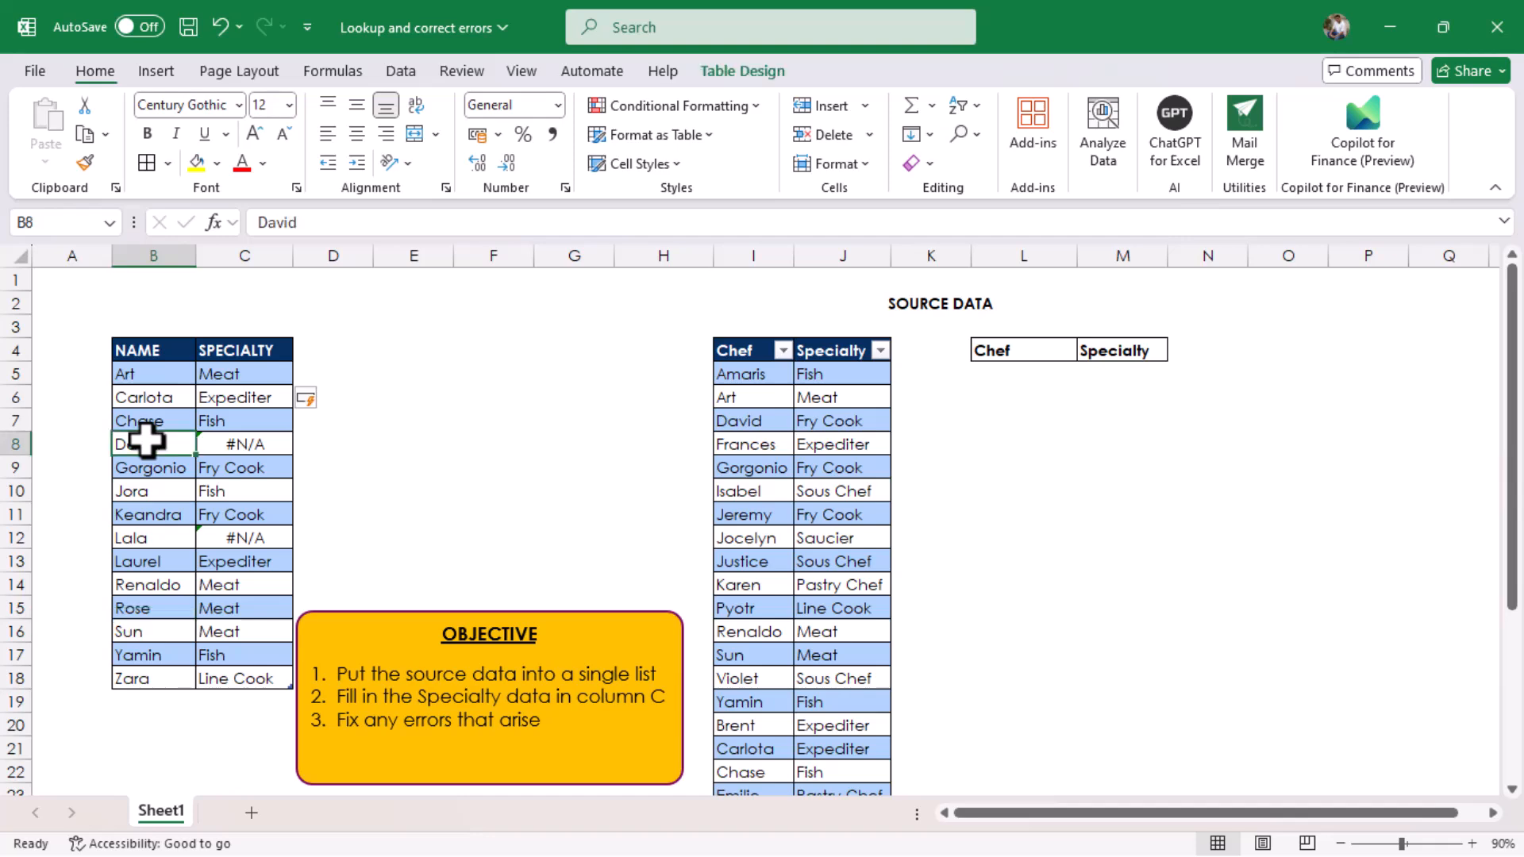
left_click(306, 222)
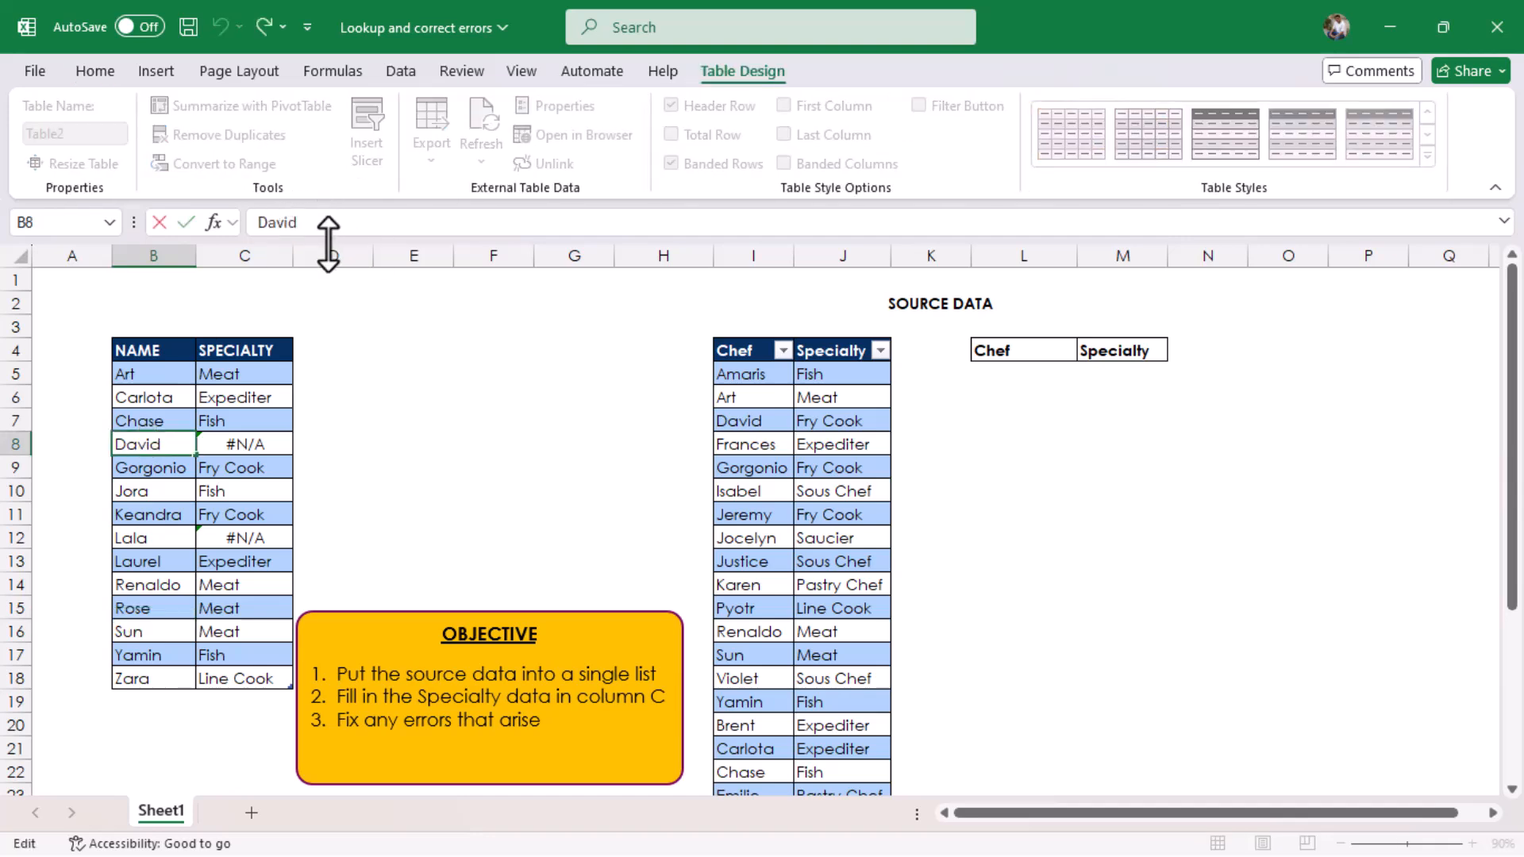
left_click(769, 421)
left_click(387, 228)
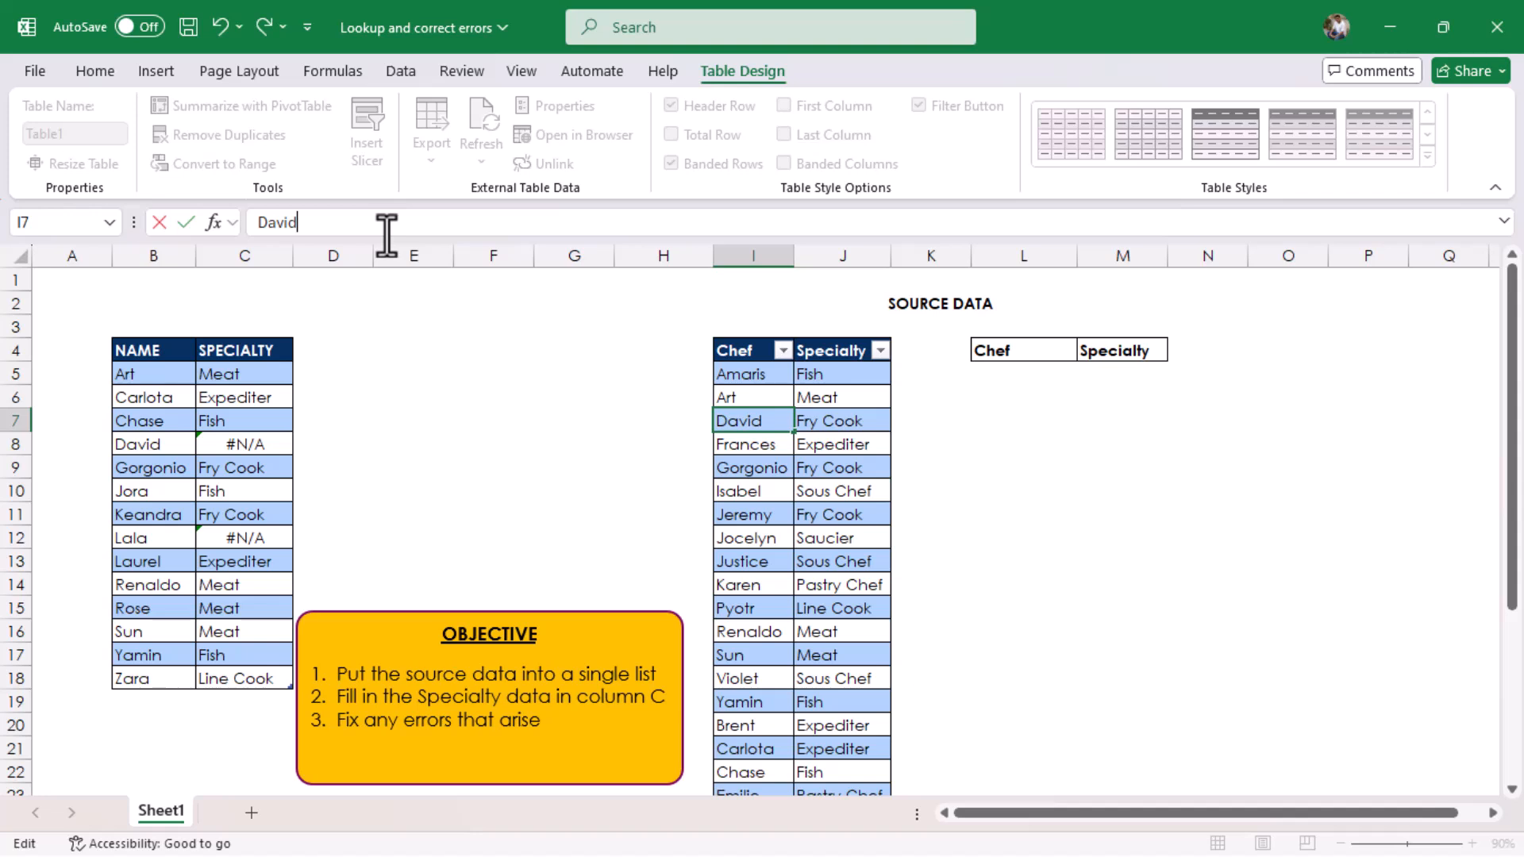
key("Return")
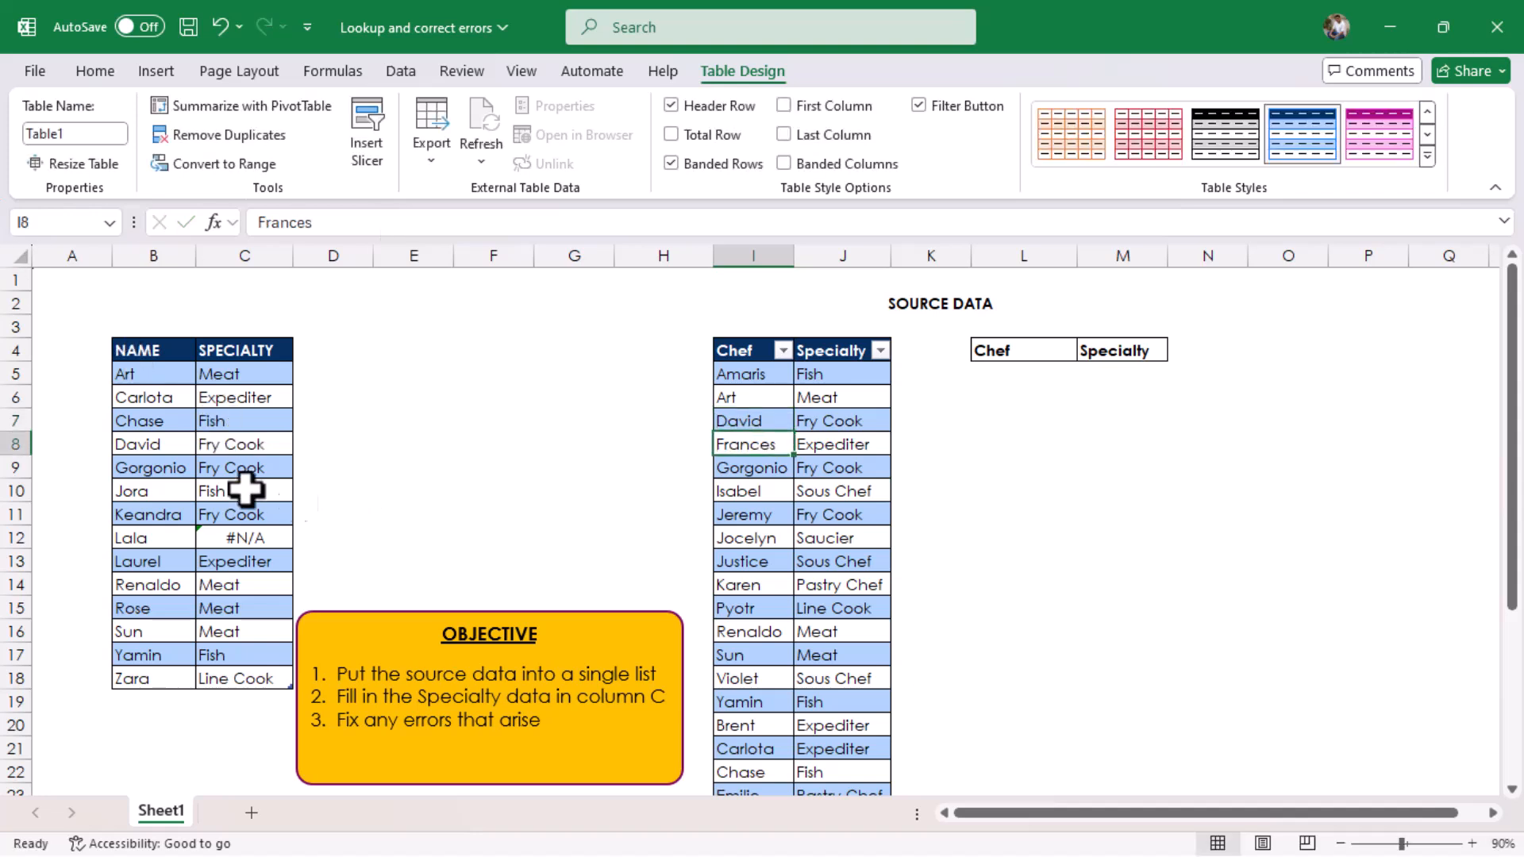
Step: Check the chef name in I27 for extra characters and remove the trailing space from the matching name in B12
left_click(156, 538)
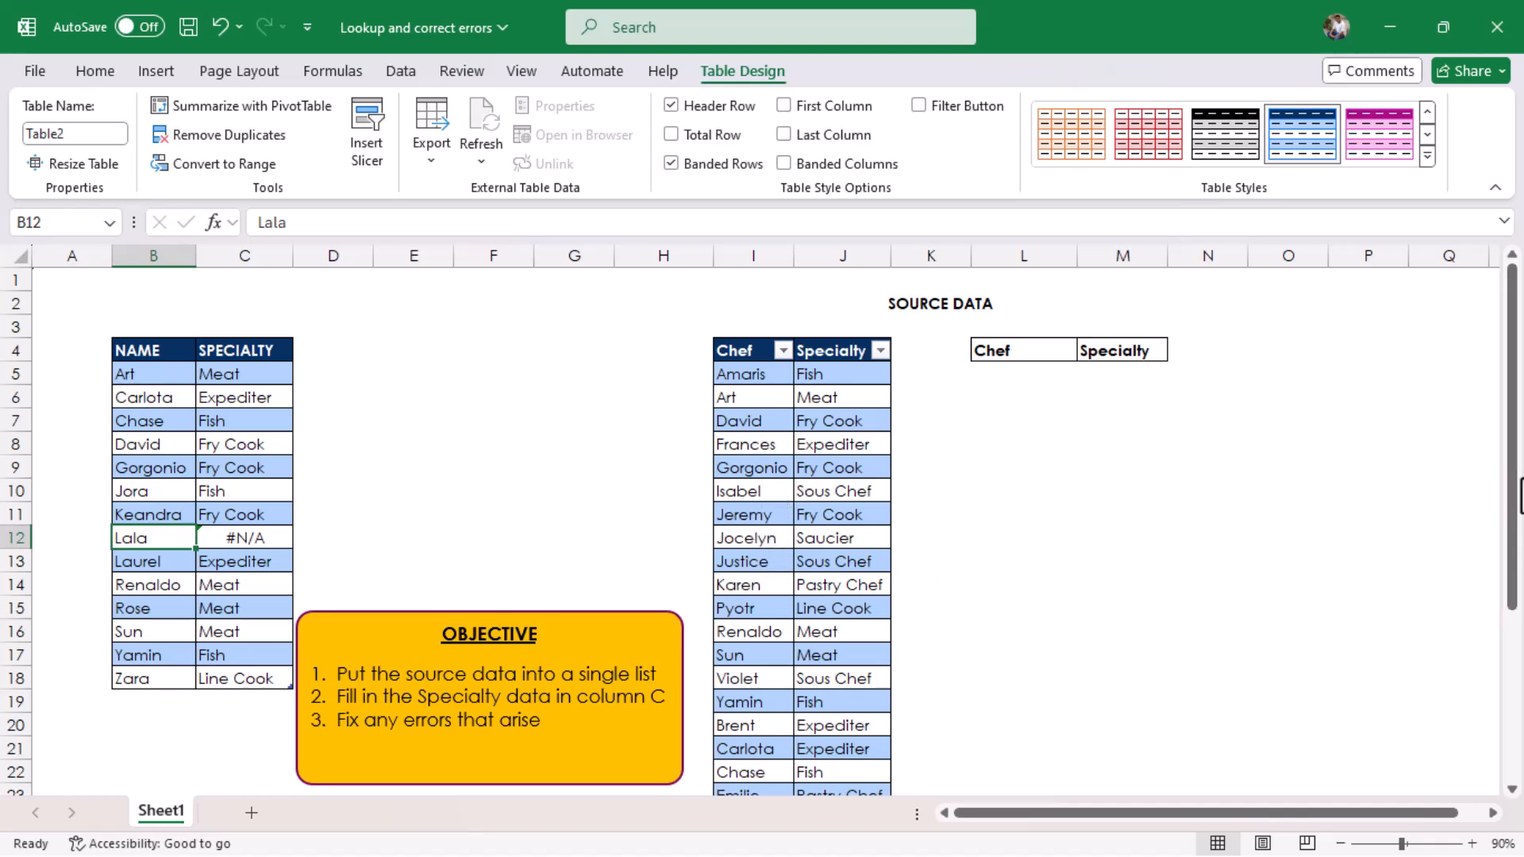
left_click_drag(1516, 504, 1516, 632)
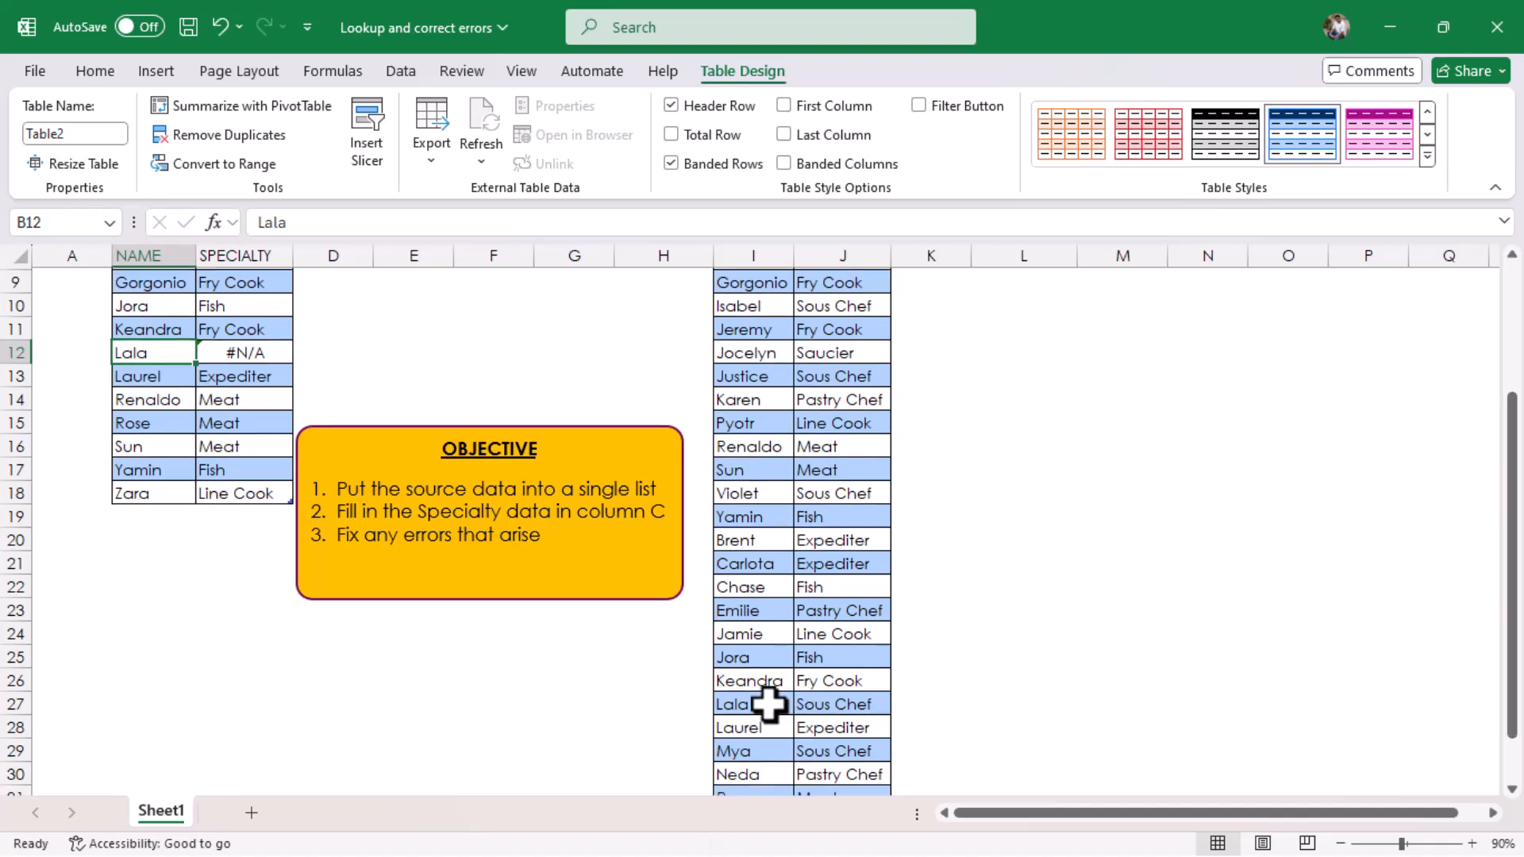
left_click(774, 704)
left_click(307, 223)
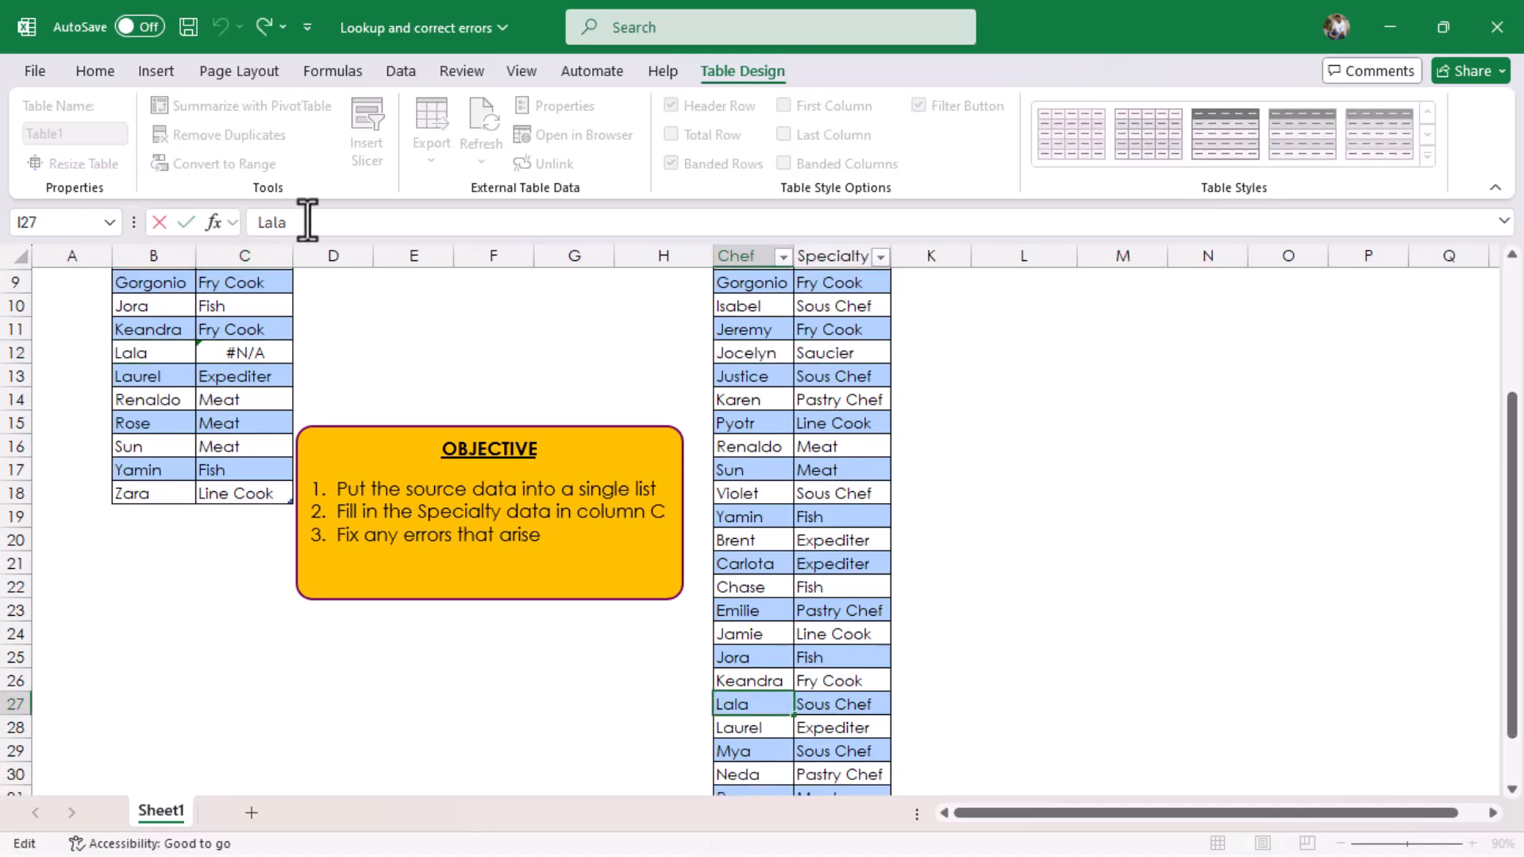
left_click(176, 349)
left_click_drag(1512, 536, 1511, 436)
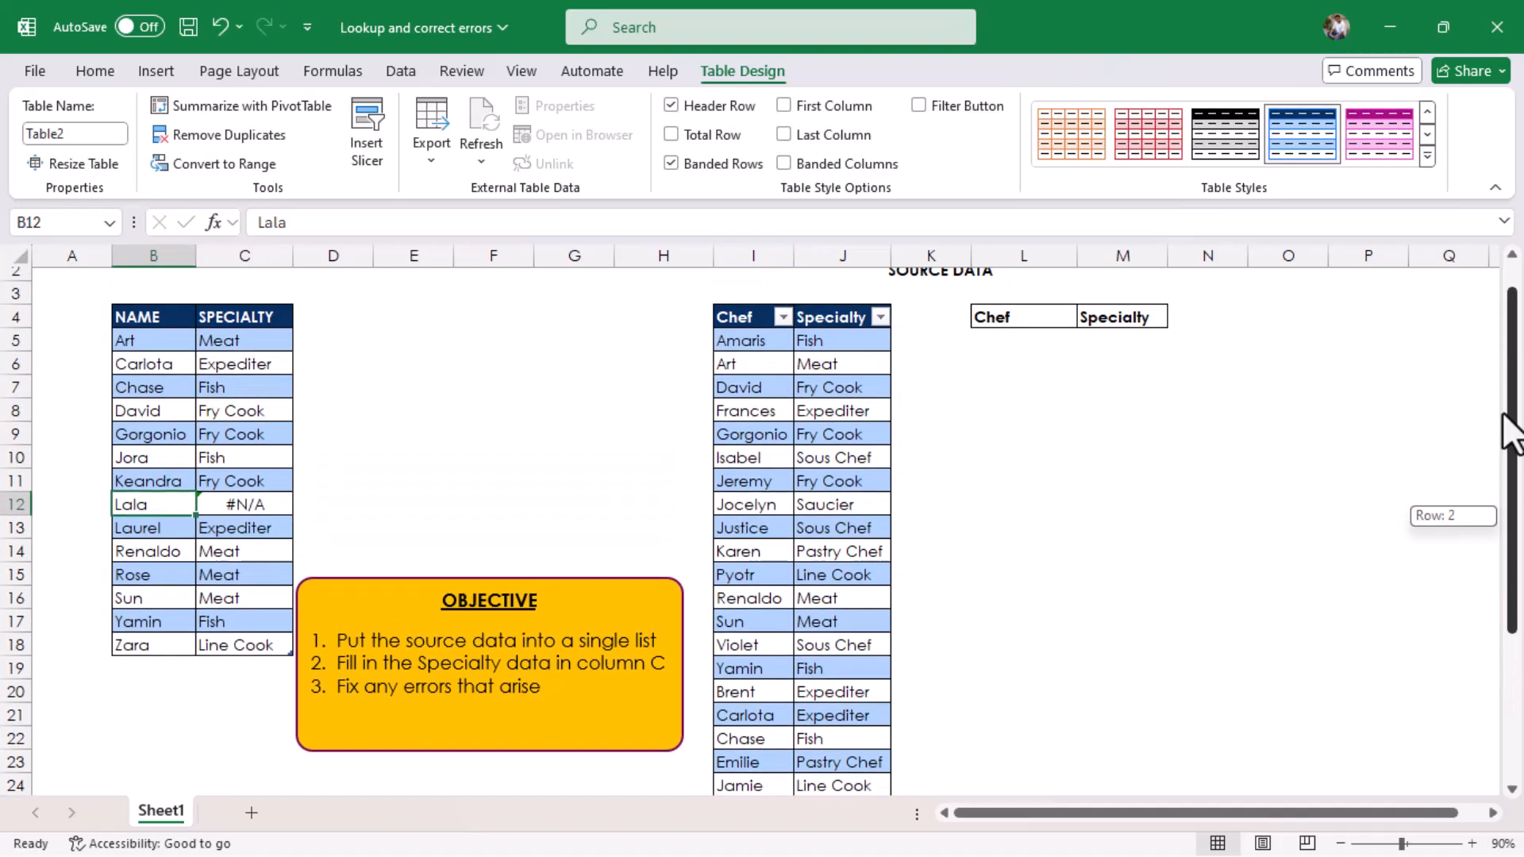
left_click(341, 225)
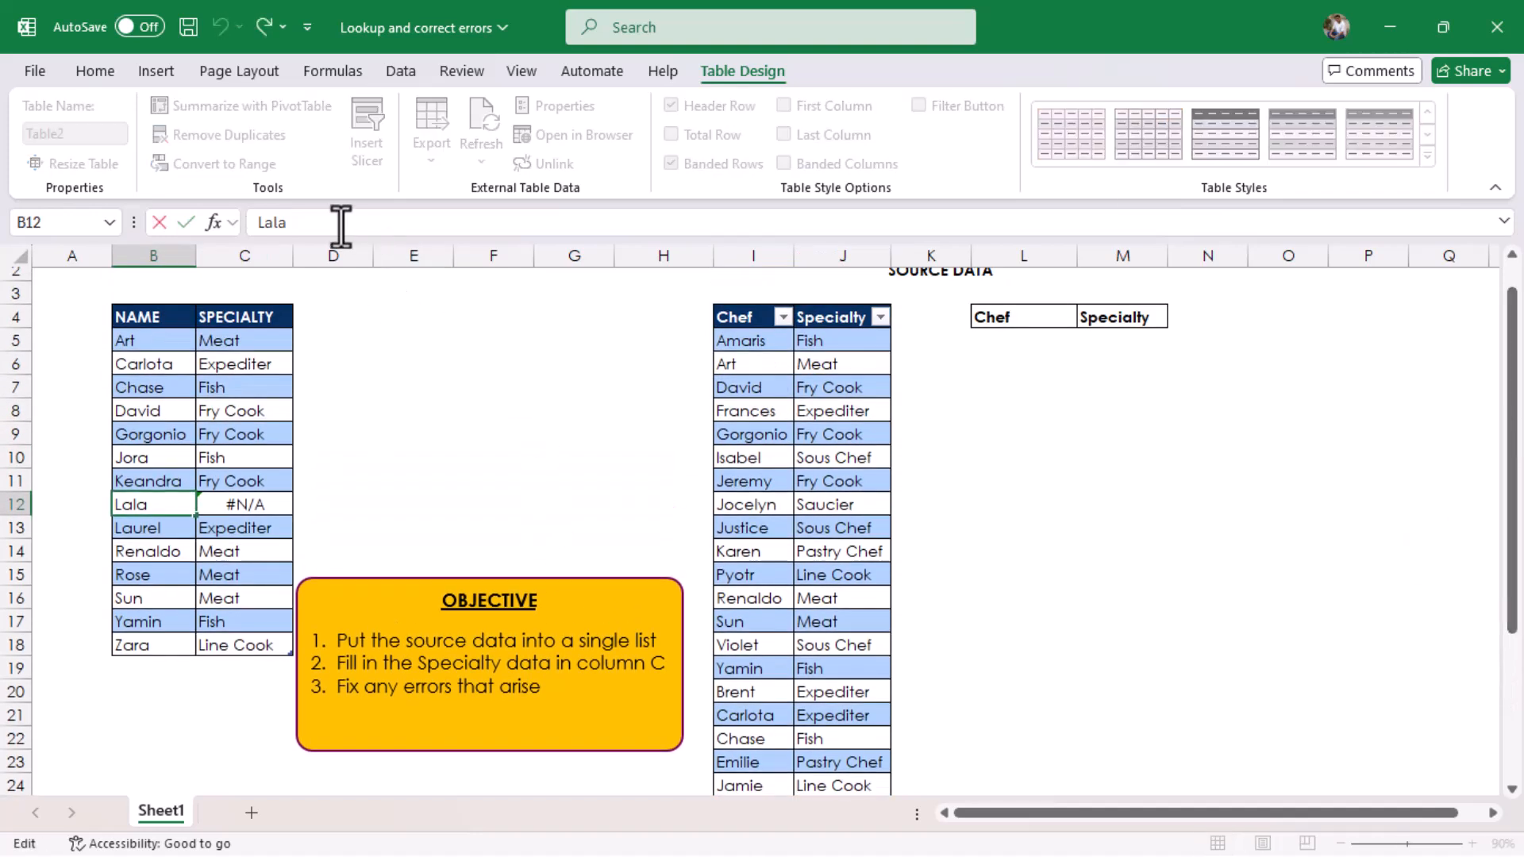
key("BackSpace")
key("Return")
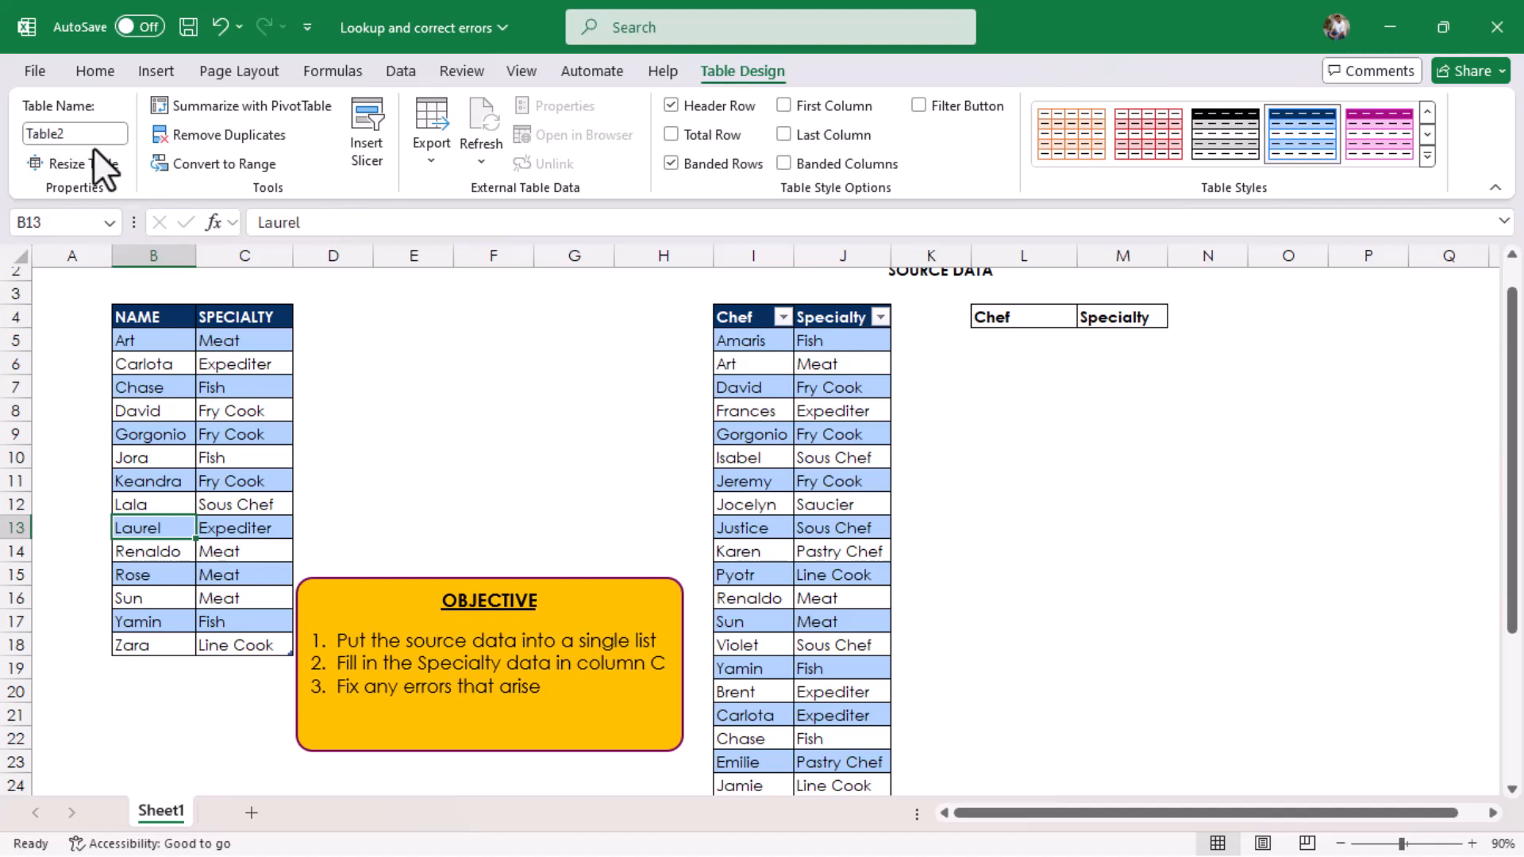
left_click(510, 438)
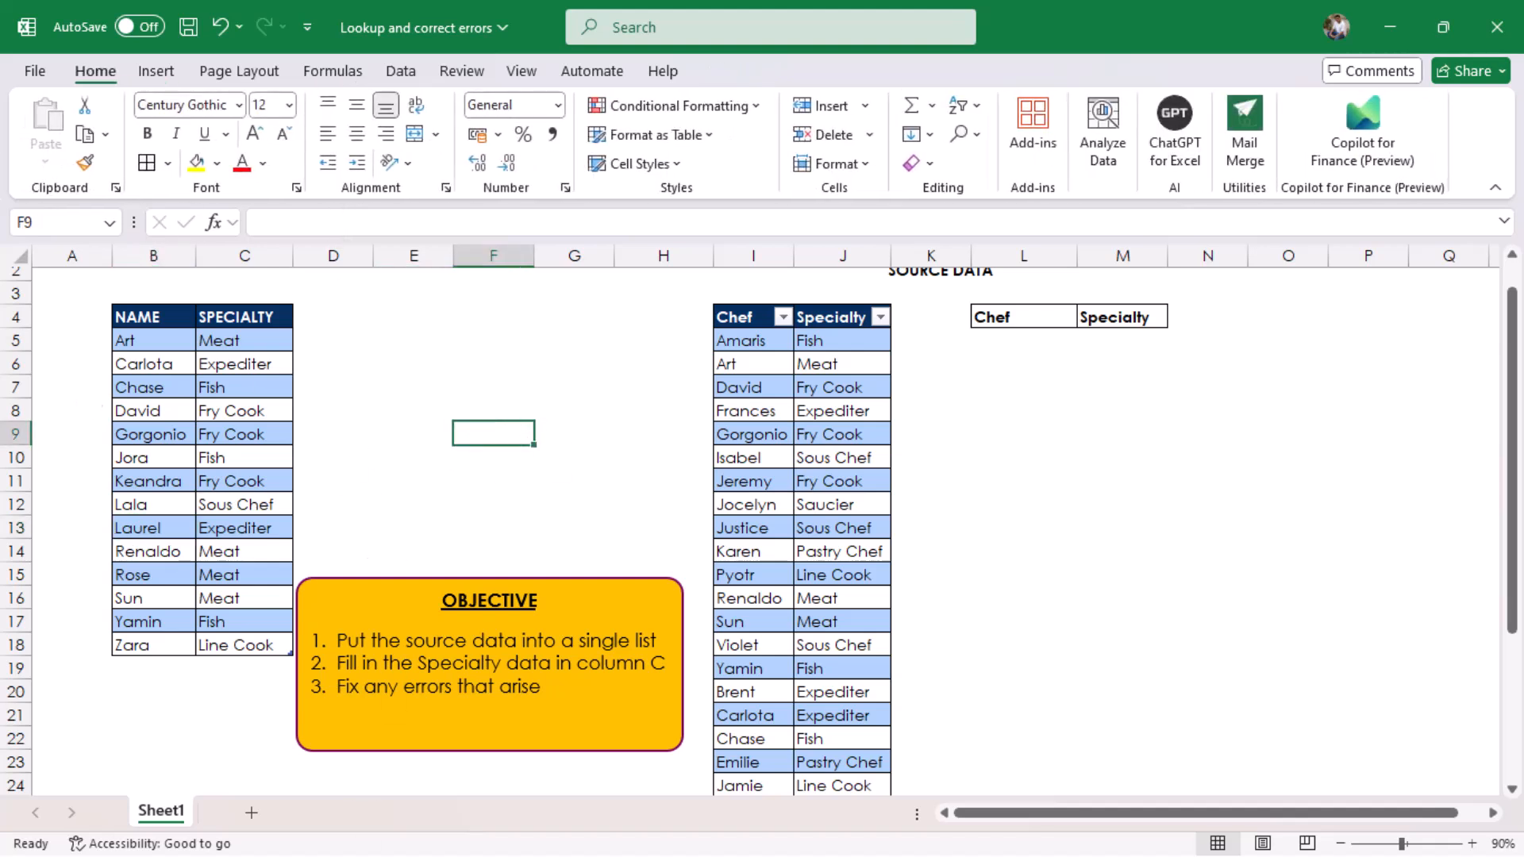